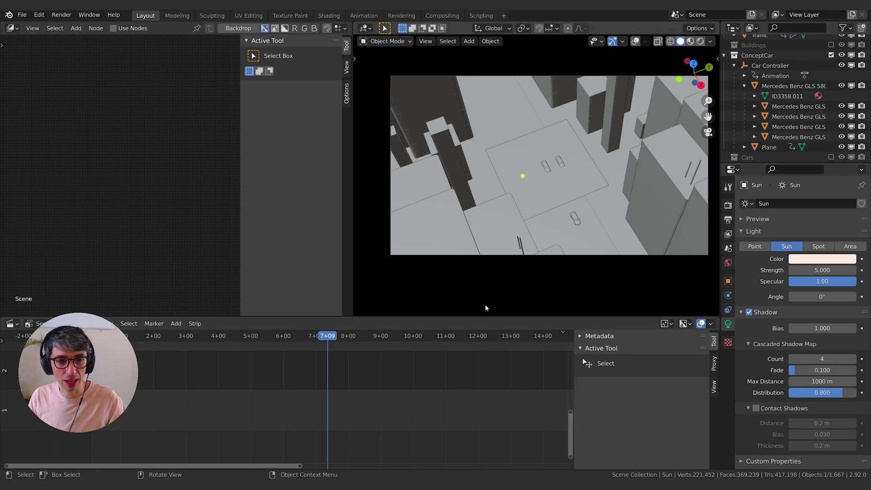
- Rewind and play the city animation, orbiting from street level up over the city blocks
left_click_drag(323, 340, 89, 342)
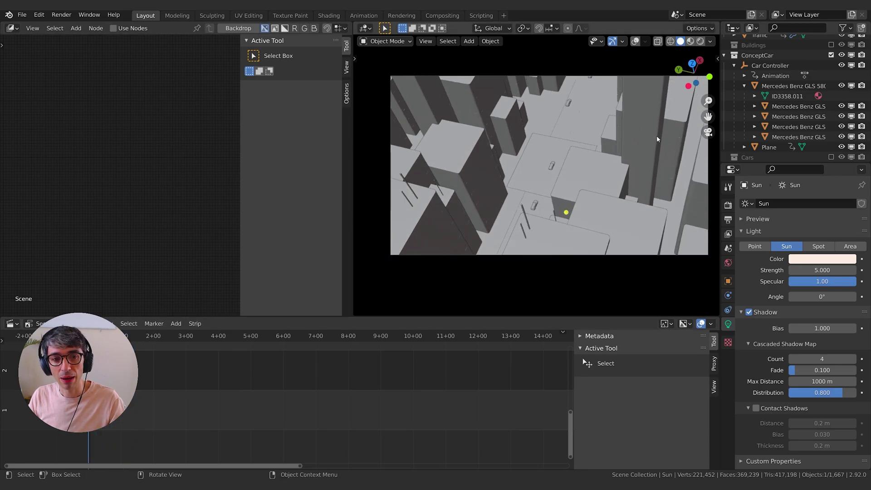
key("space")
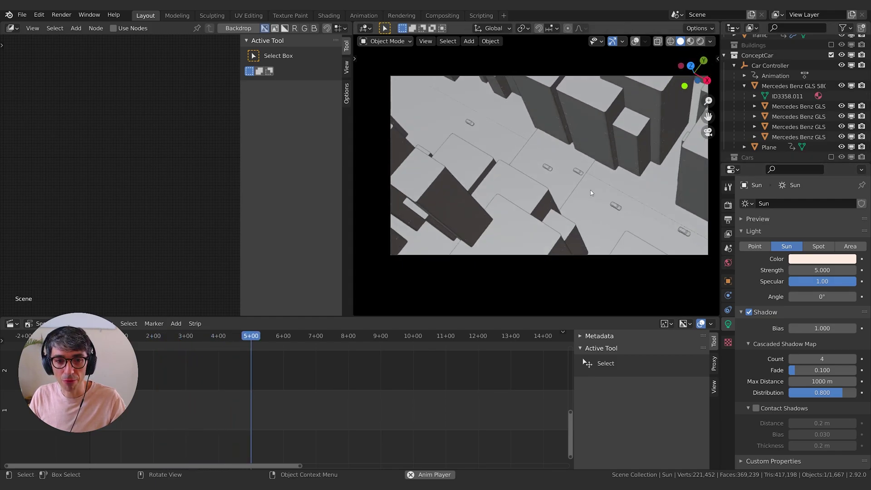
middle_click_drag(547, 205, 577, 210)
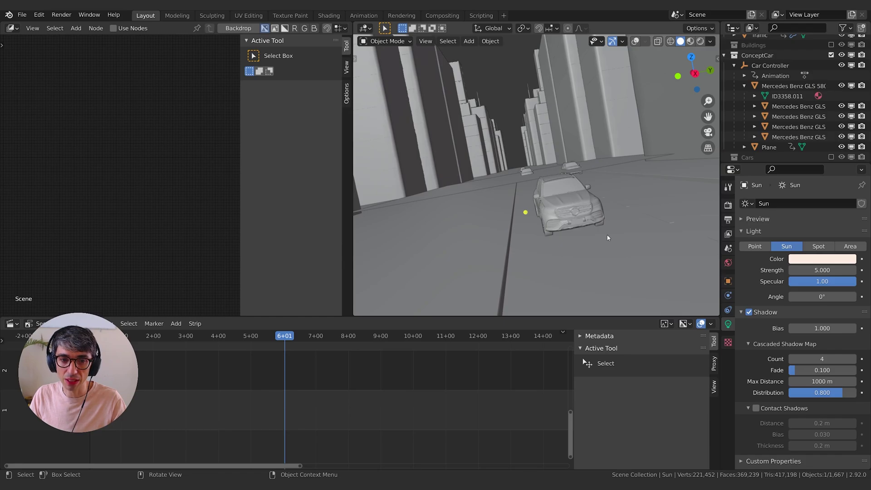
middle_click_drag(608, 237, 598, 230)
scroll(618, 220, "down", 5)
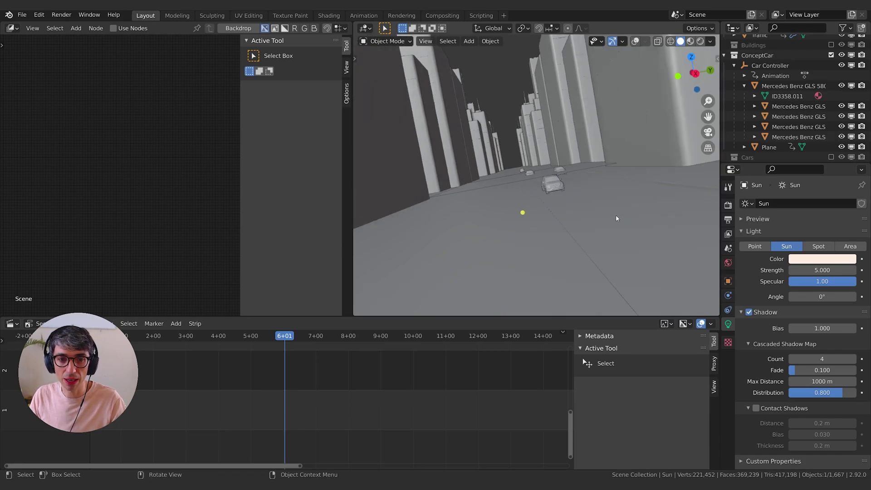
middle_click_drag(579, 181, 504, 187)
middle_click_drag(600, 178, 589, 197)
- Switch to Rendered shading and play the animation through the scene camera
left_click(701, 42)
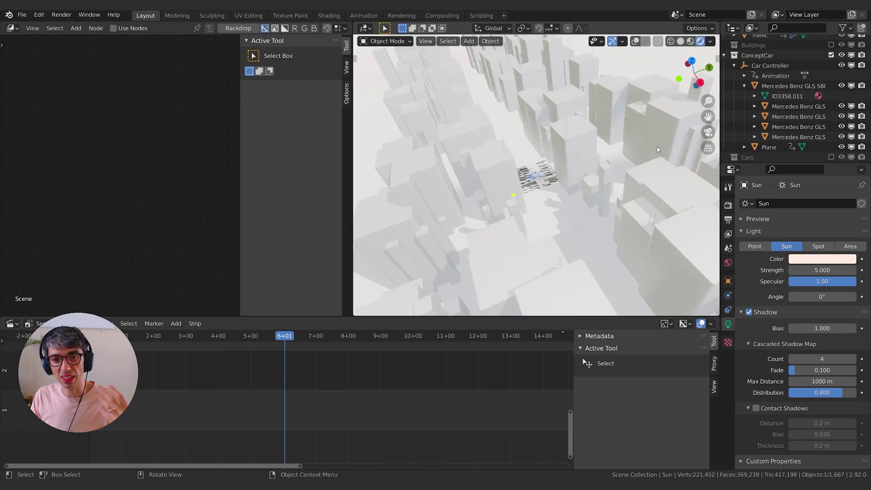
key("KP_0")
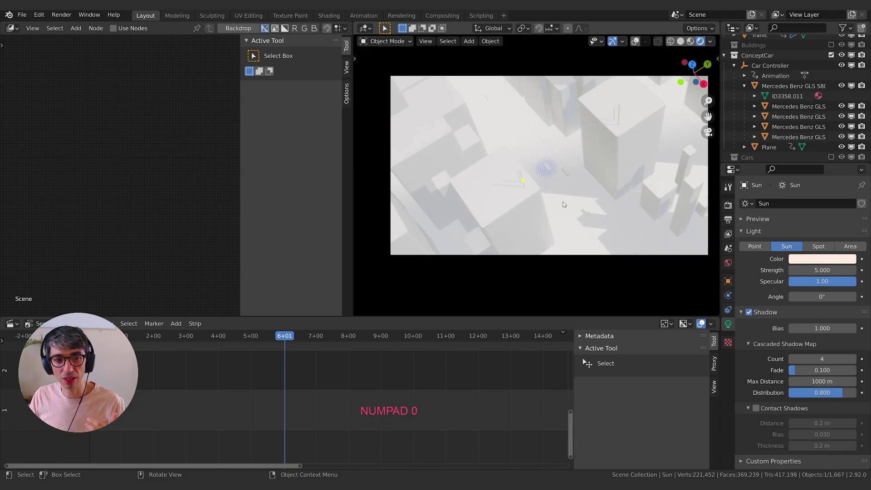
key("space")
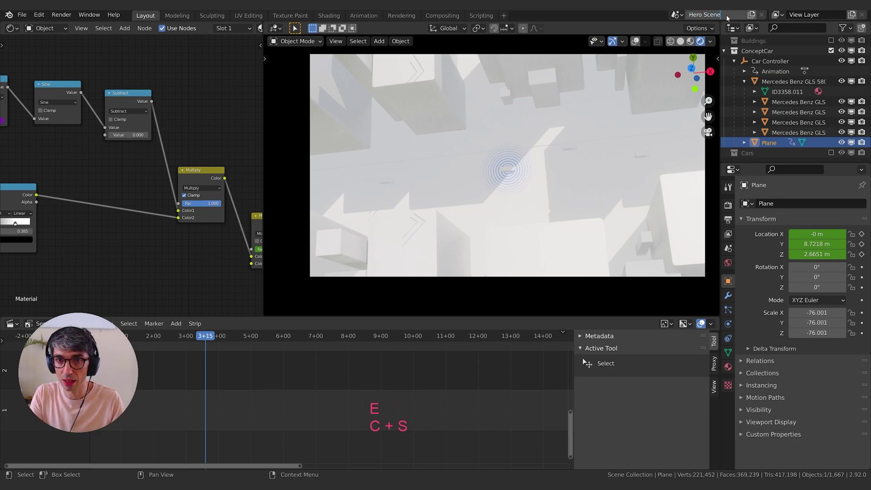
- Bring up the New Scene options beside the scene selector
left_click(751, 17)
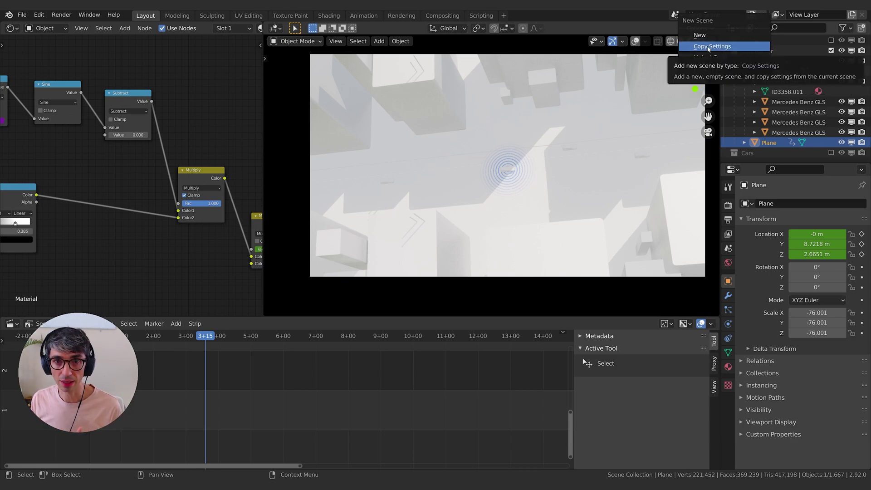
- Create a new empty scene and show it in Solid shading with overlays, in tilted perspective
left_click(697, 36)
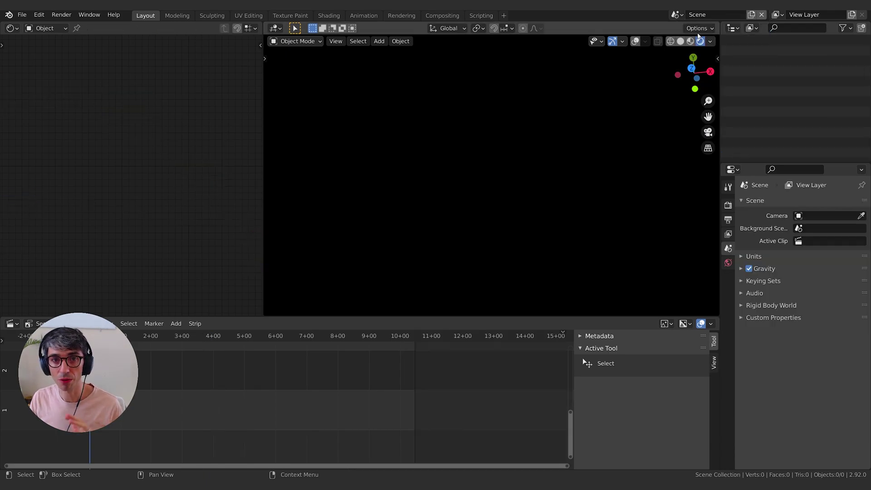
left_click(680, 41)
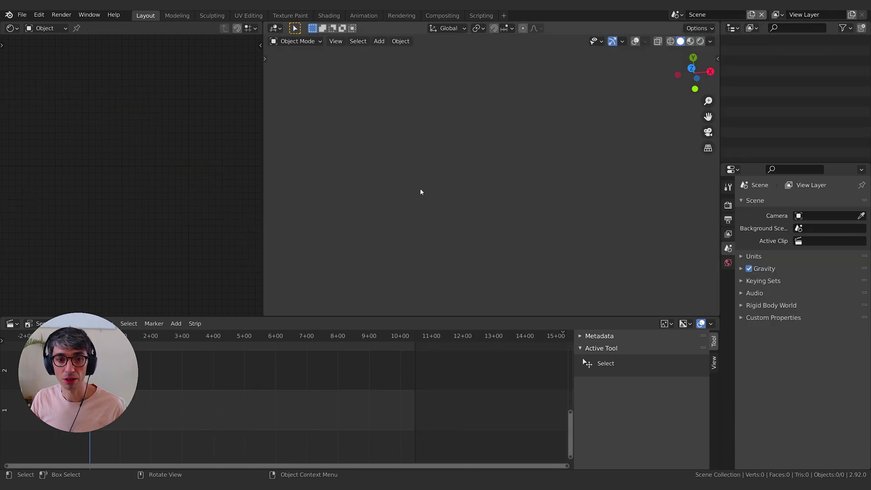
left_click(635, 41)
middle_click_drag(456, 197, 536, 215)
left_click(700, 70)
middle_click_drag(555, 153, 400, 192)
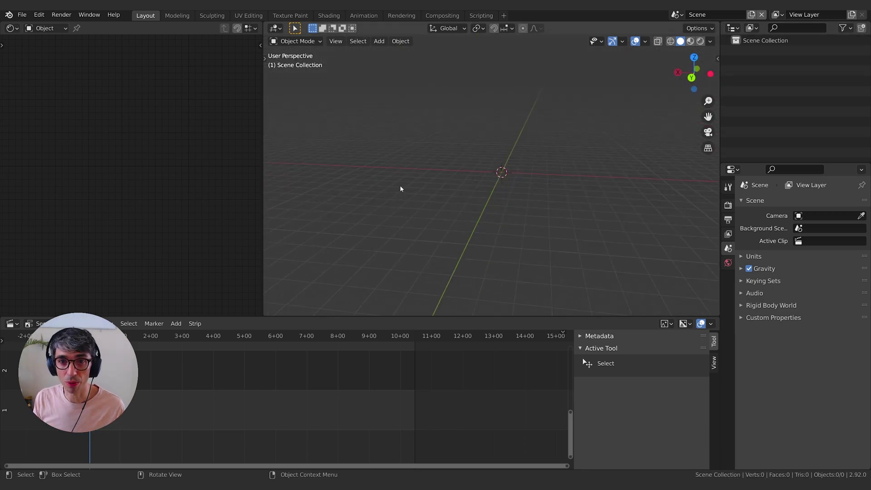
- Rename the new scene to 'Text Supers'
left_click(676, 15)
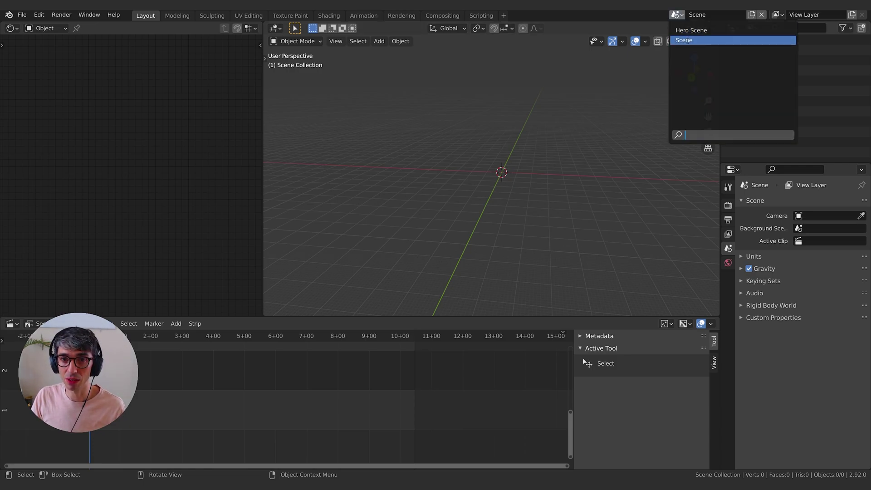
double_click(709, 14)
type("Text Supers")
key("Return")
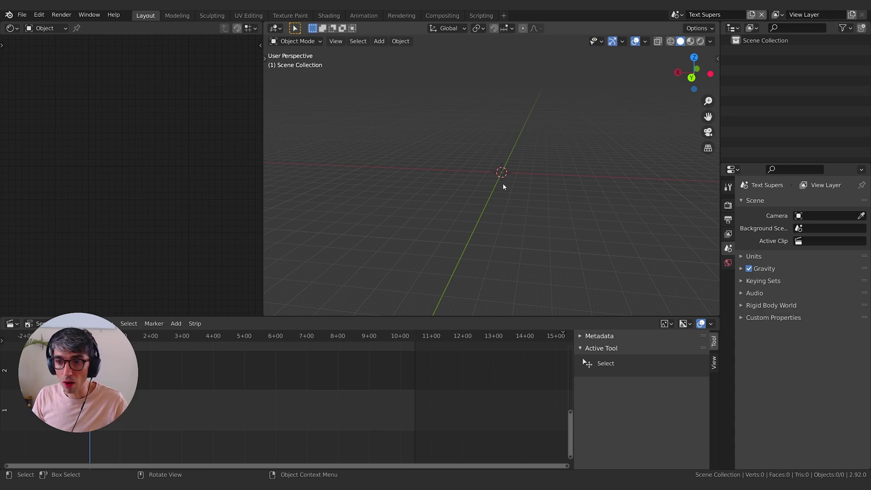
- Add a text object at the origin of the empty scene
middle_click_drag(474, 207, 524, 197)
key("shift+a")
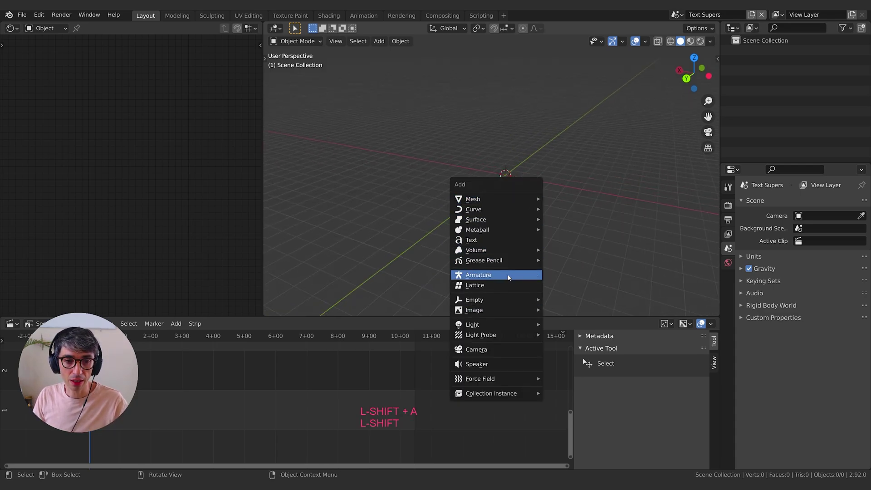
left_click(516, 240)
scroll(512, 183, "up", 2)
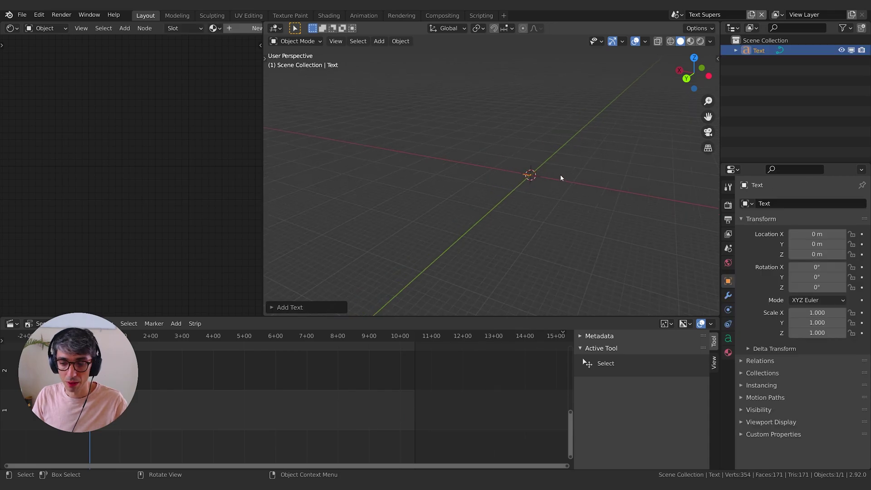
scroll(561, 178, "up", 4)
middle_click_drag(560, 177, 608, 176)
- Rotate the text 90° about X, view it from the front, and erase the default 'Text'
key("r")
key("x")
key("9")
key("0")
key("Return")
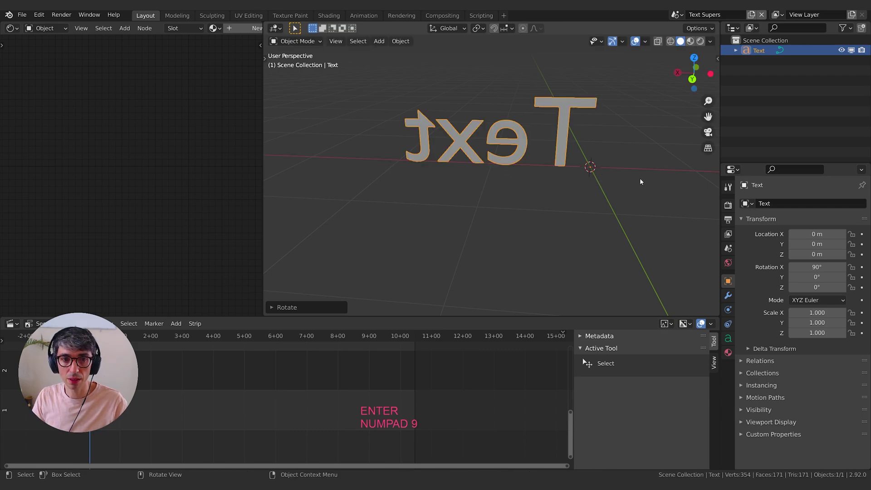
key("KP_9")
key("Tab")
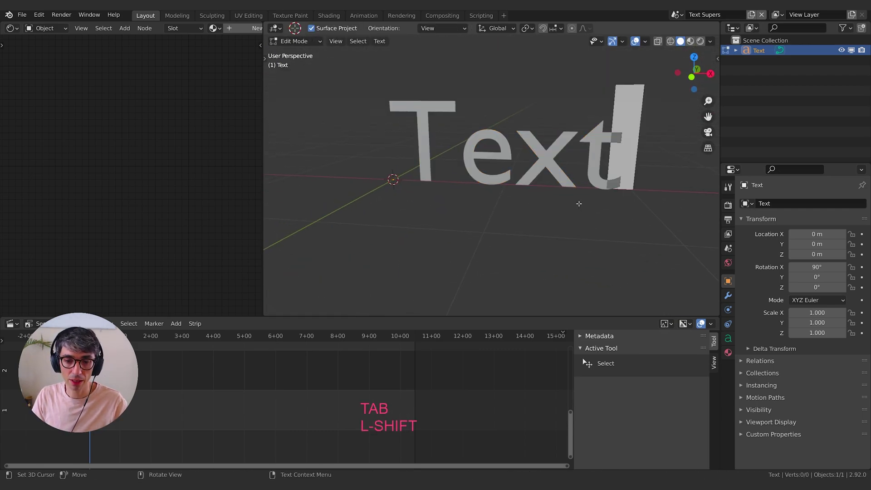
key("BackSpace")
key("BackSpace")
key("BackSpace")
key("BackSpace")
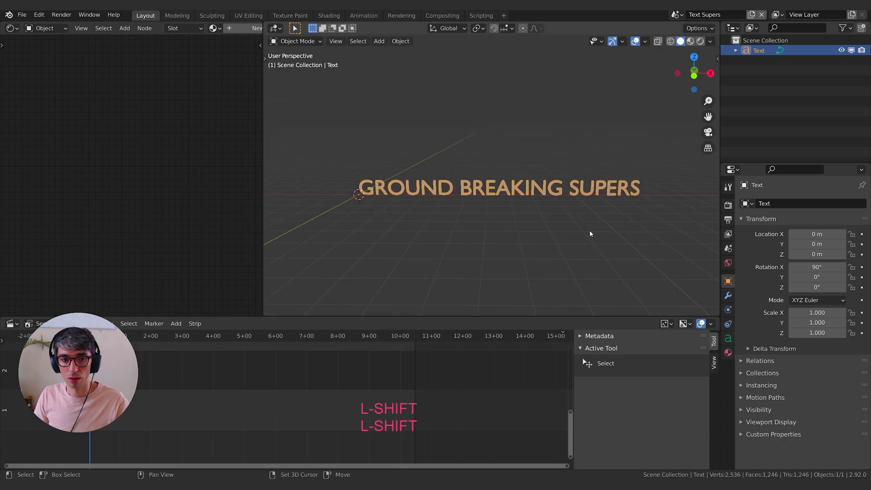
middle_click_drag(589, 233, 569, 206, "shift")
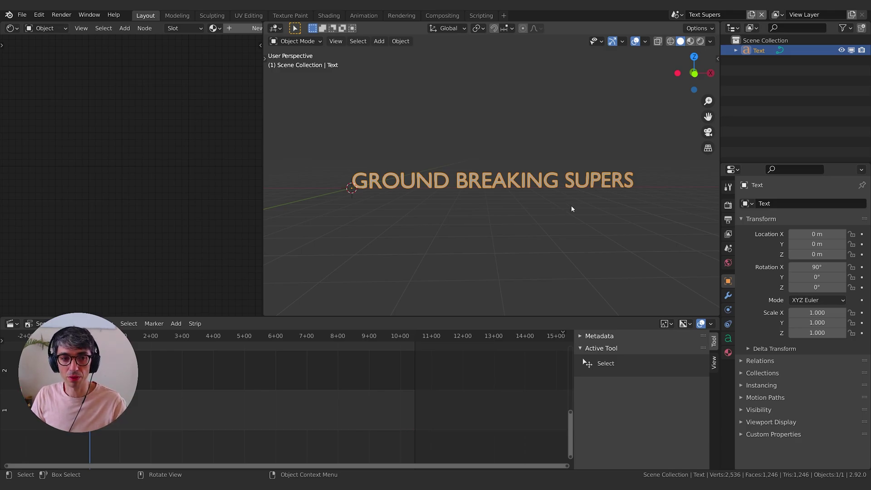
- Add a new camera, Camera.002, to the Text Supers scene next to the title text
left_click(728, 338)
middle_click_drag(570, 209, 535, 215)
key("shift+a")
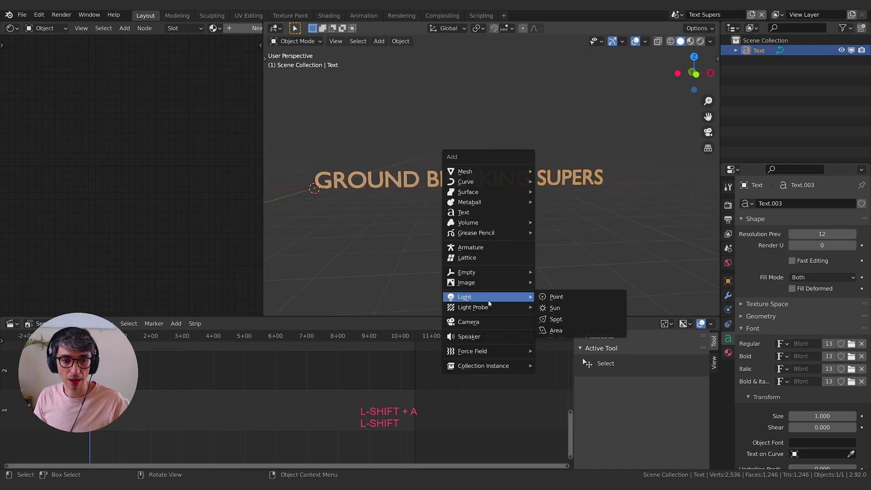
left_click(492, 322)
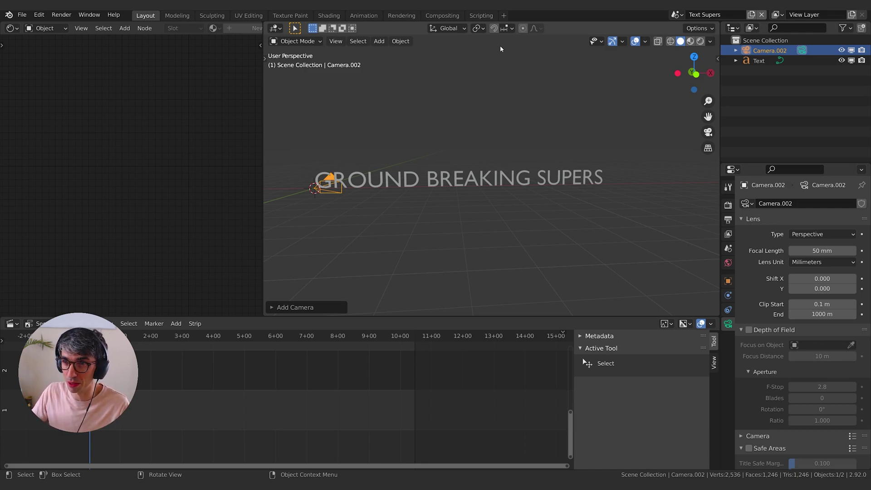
- Look through the new camera, lock it to the view, and frame the GROUND text
key("KP_0")
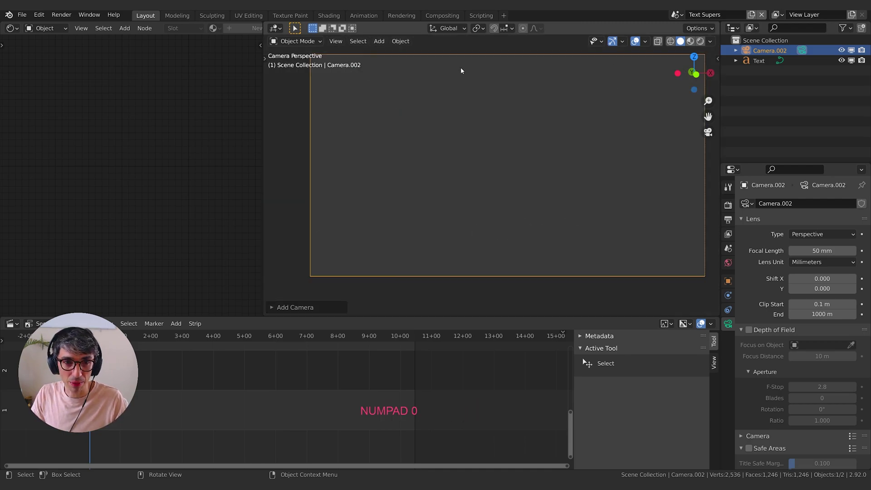
left_click_drag(720, 58, 720, 58)
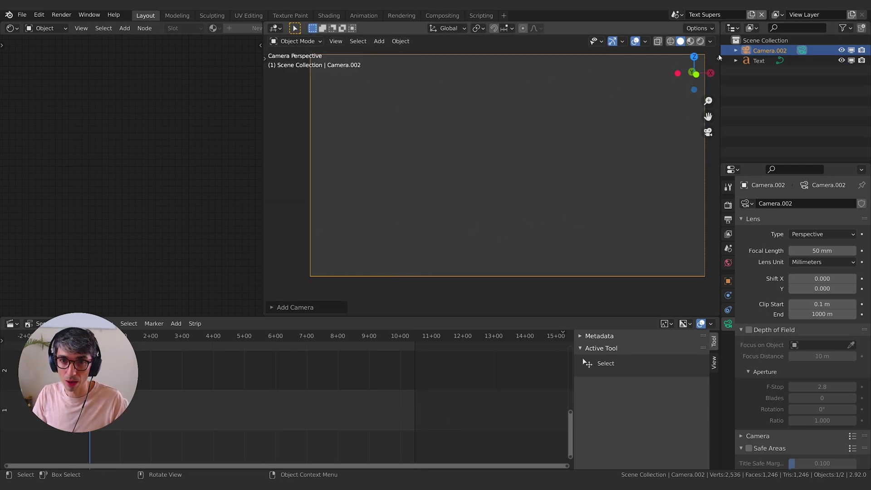
key("n")
left_click(655, 180)
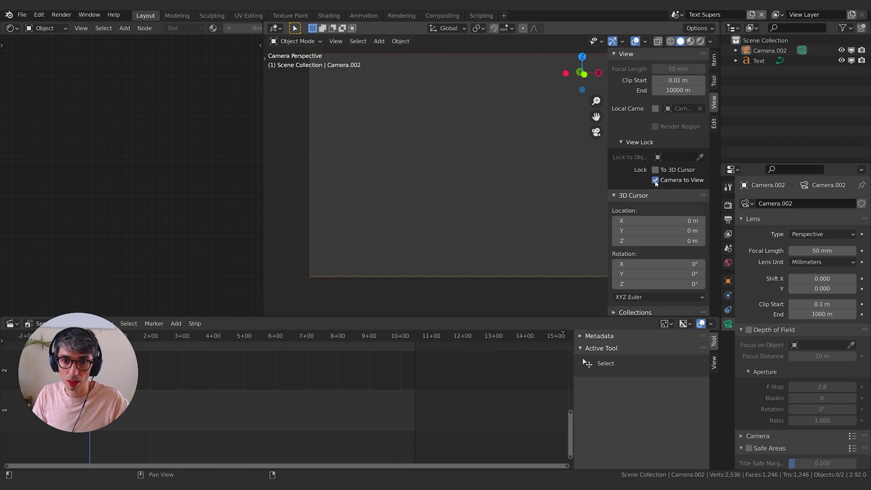
key("n")
middle_click_drag(590, 205, 665, 240, "shift")
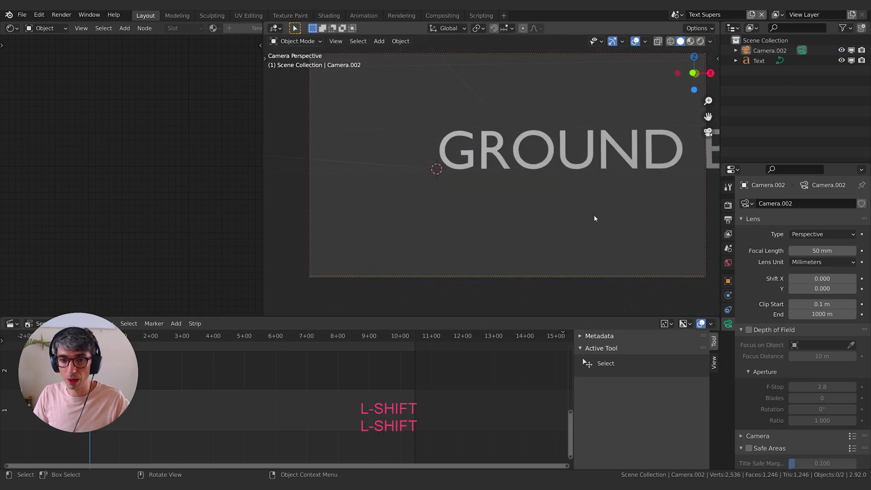
- Set the camera rotation to X 90°, Y 0°, Z 0° and pull it back to show more title
left_click(728, 281)
double_click(817, 266)
type("90")
key("Return")
double_click(814, 277)
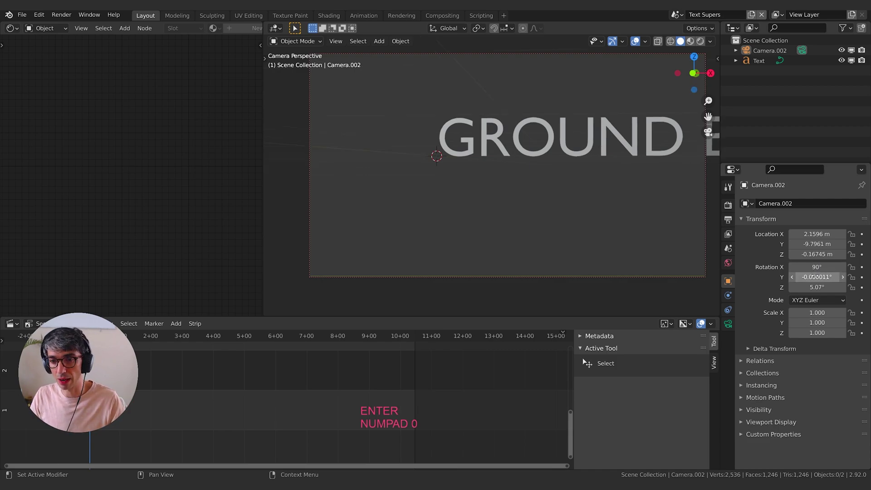
type("0")
key("Return")
double_click(816, 287)
type("0")
key("Return")
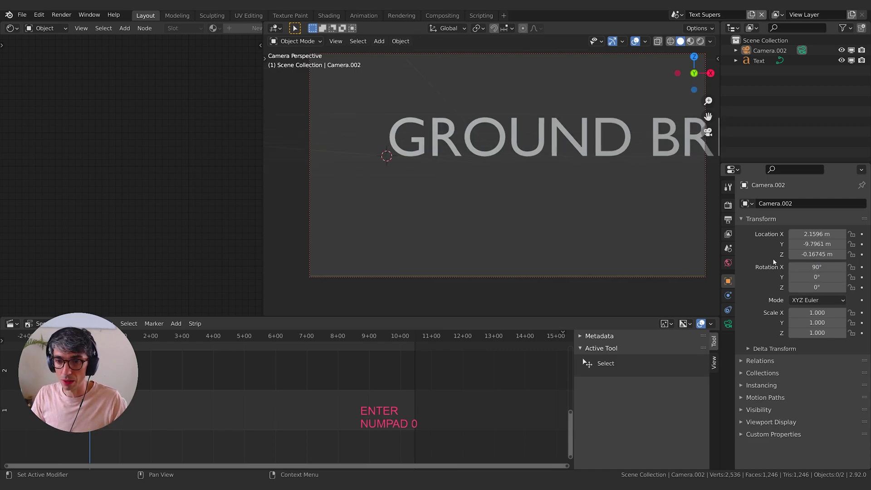
middle_click_drag(508, 205, 757, 159, "shift")
- Switch the camera to orthographic projection and widen its scale to fit the title
left_click(758, 60)
left_click(769, 51)
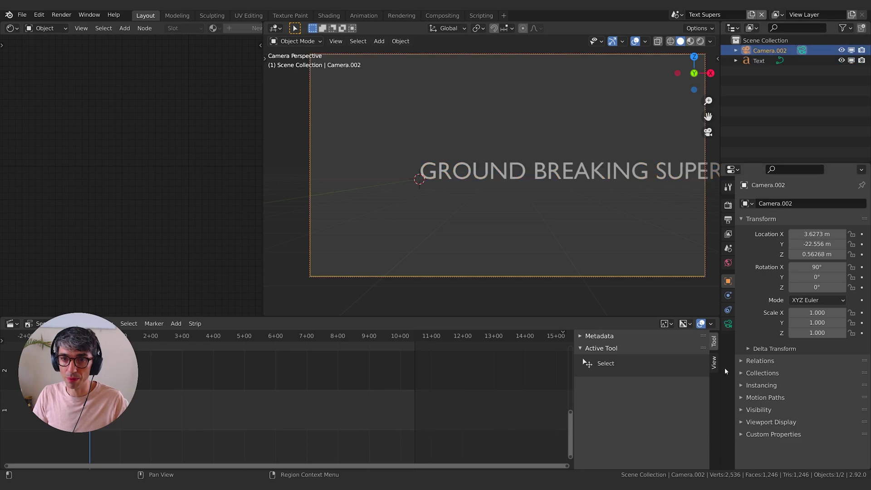
left_click(728, 323)
left_click(822, 234)
left_click(812, 257)
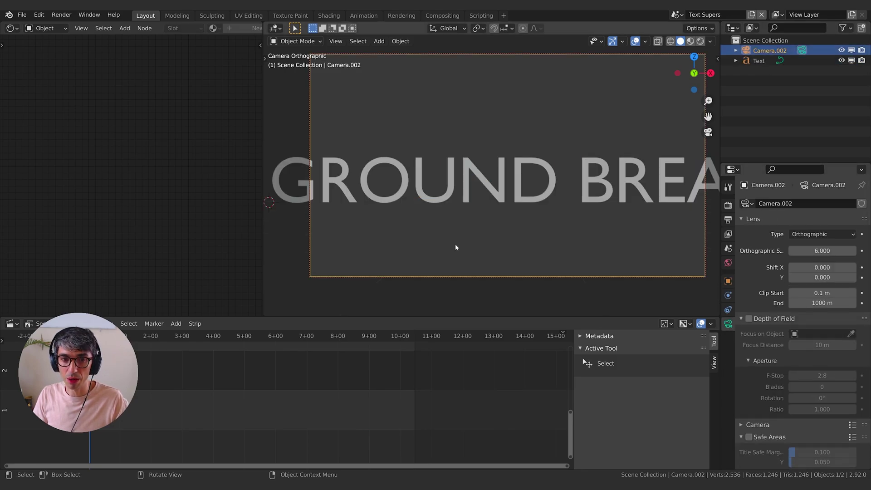
scroll(593, 213, "down", 3)
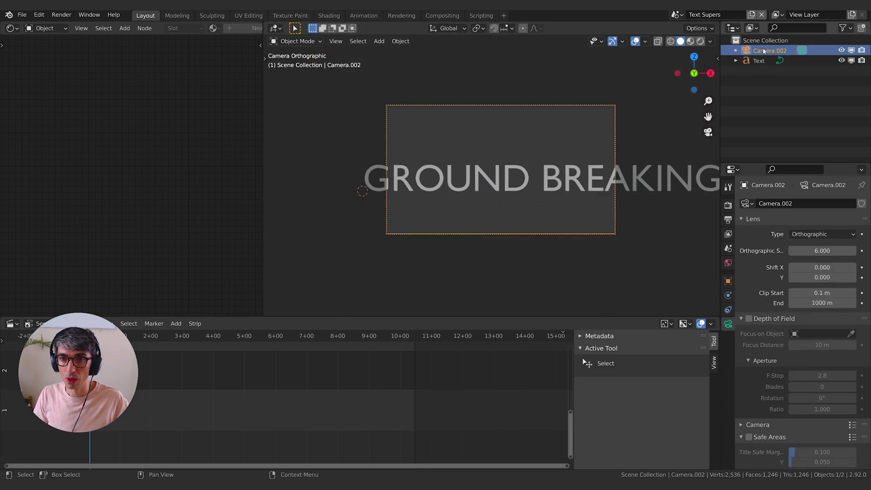
left_click_drag(822, 251, 843, 250)
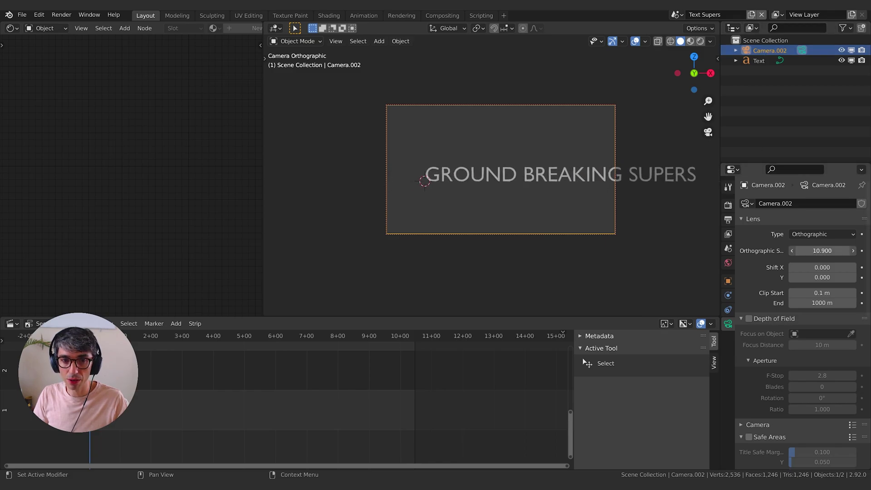
- Shrink the title text and move it near the bottom-left of the camera frame, then deselect it
left_click(750, 60)
key("s")
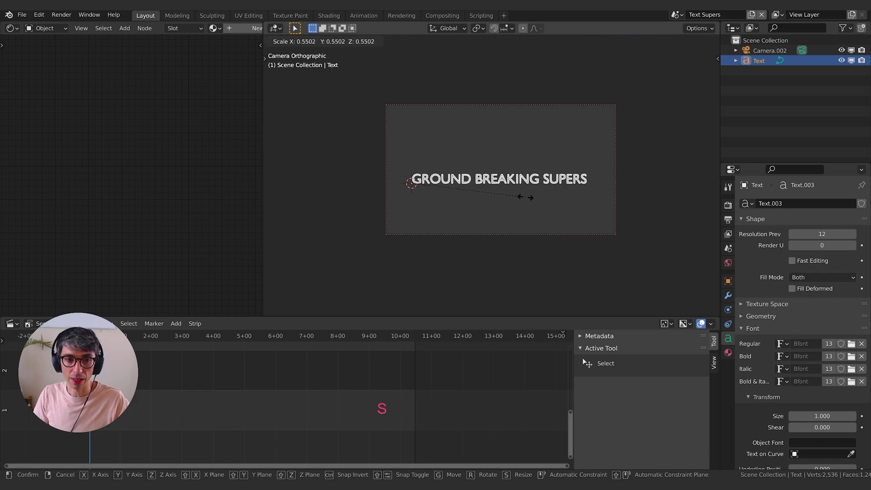
left_click(517, 196)
scroll(571, 207, "up", 3)
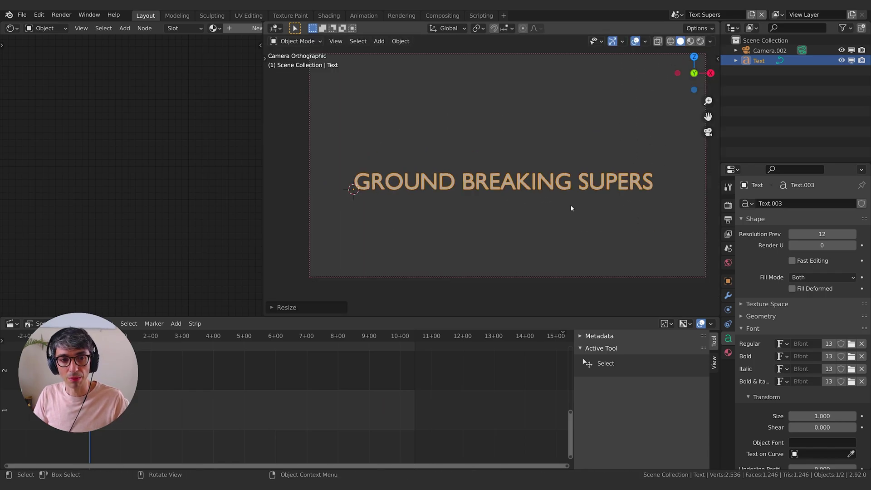
scroll(571, 208, "down", 1)
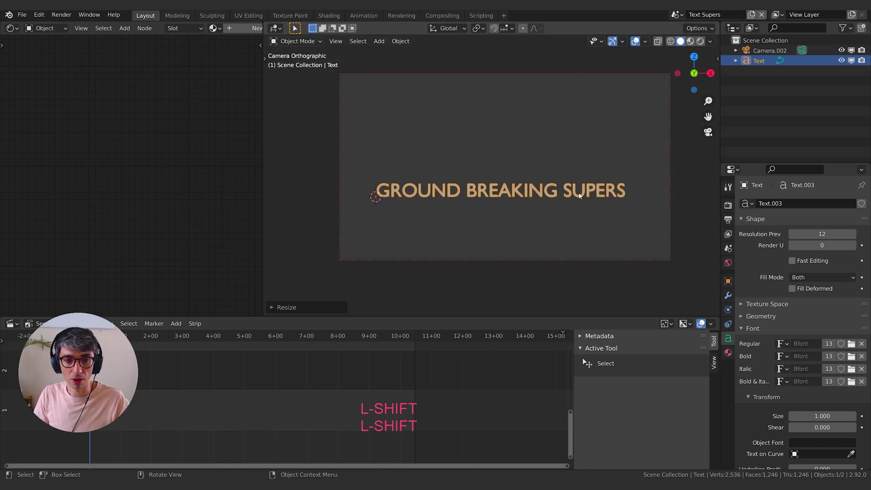
key("g")
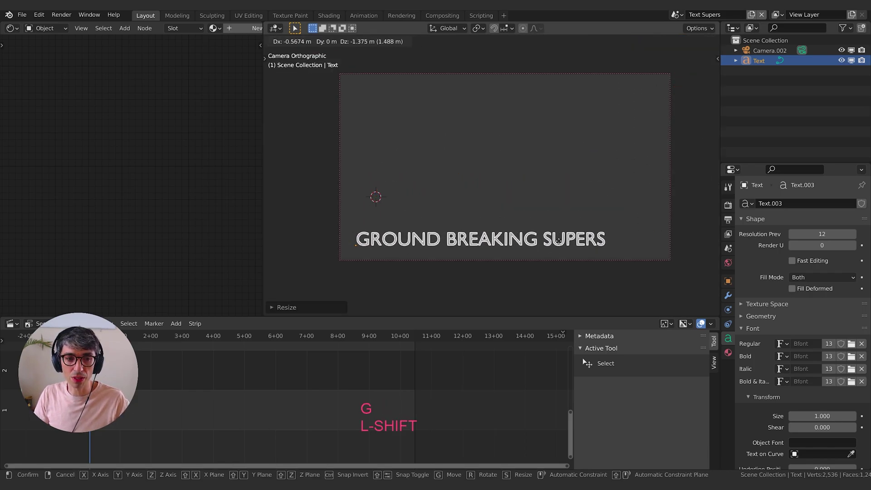
left_click(556, 241)
key("s")
left_click(570, 241)
key("g")
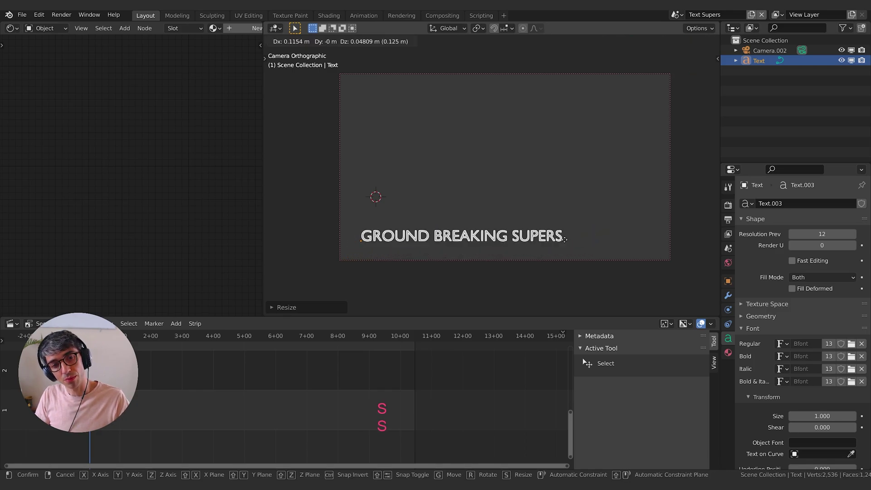
left_click(578, 244)
left_click(378, 213)
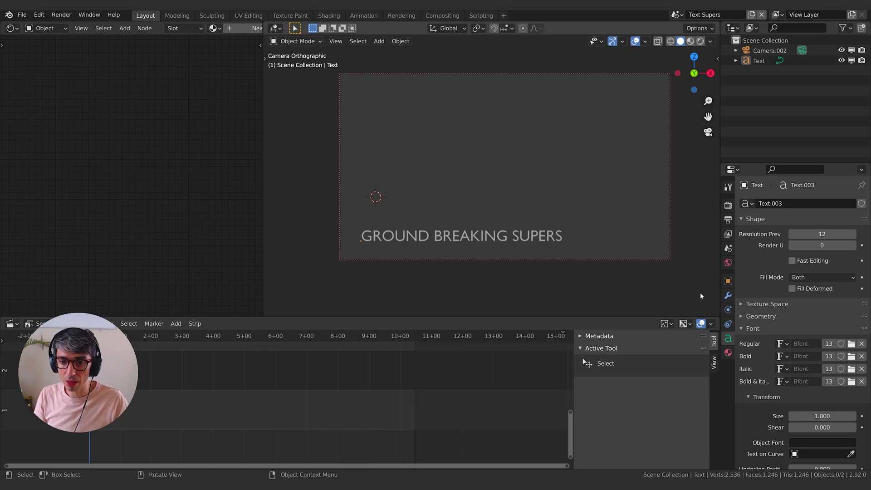
- Give the text a pure red Emission surface shader with strength 4, previewed in Rendered shading
left_click(728, 352)
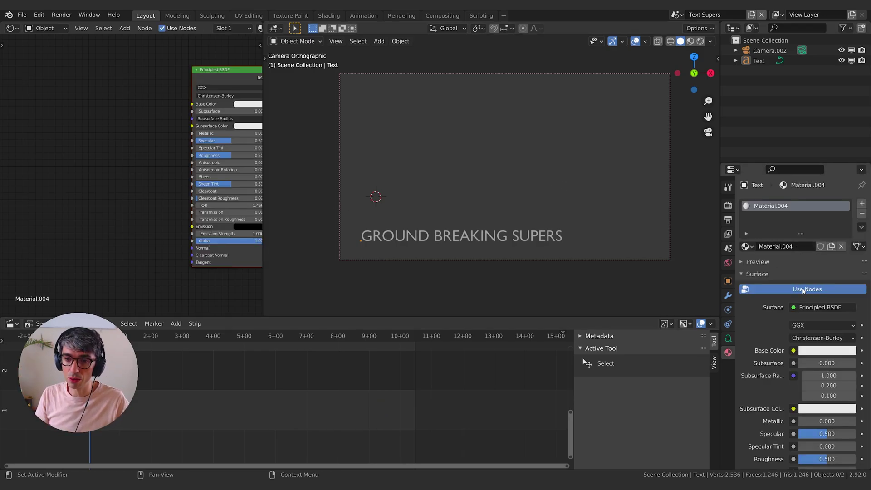
left_click(803, 290)
left_click(788, 289)
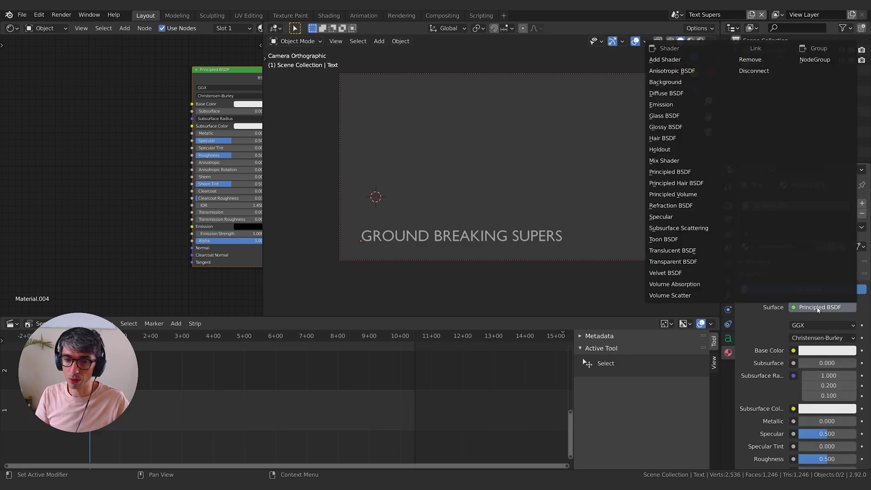
left_click(816, 307)
left_click(819, 309)
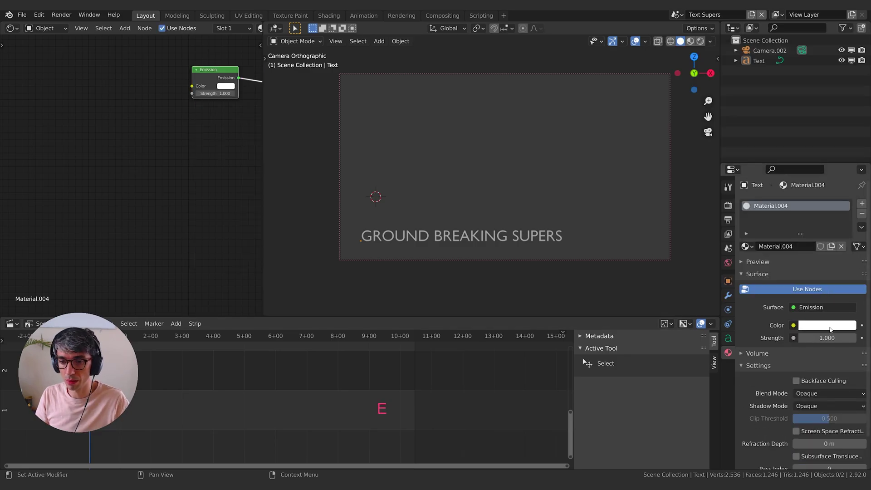
left_click(829, 331)
left_click_drag(800, 240, 800, 254)
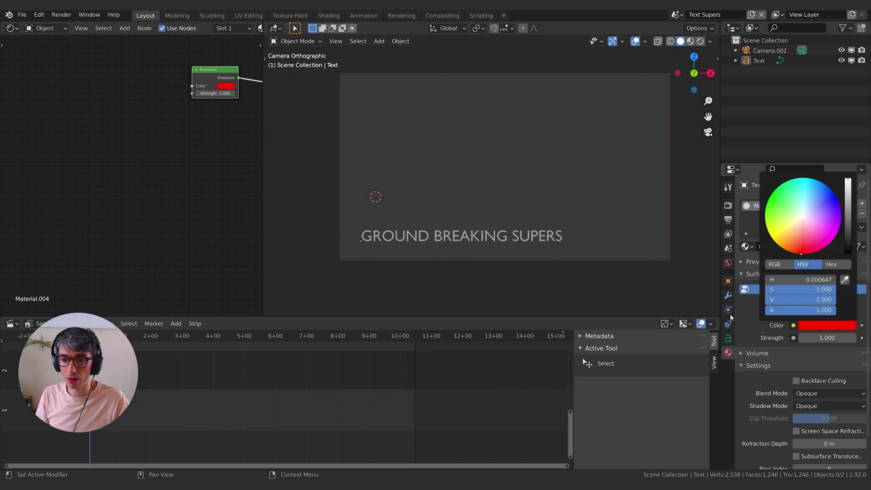
left_click(700, 40)
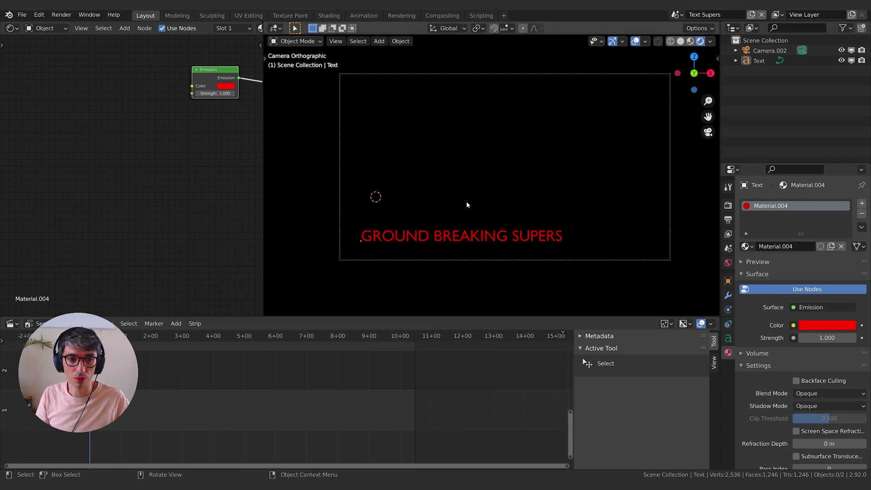
left_click(826, 338)
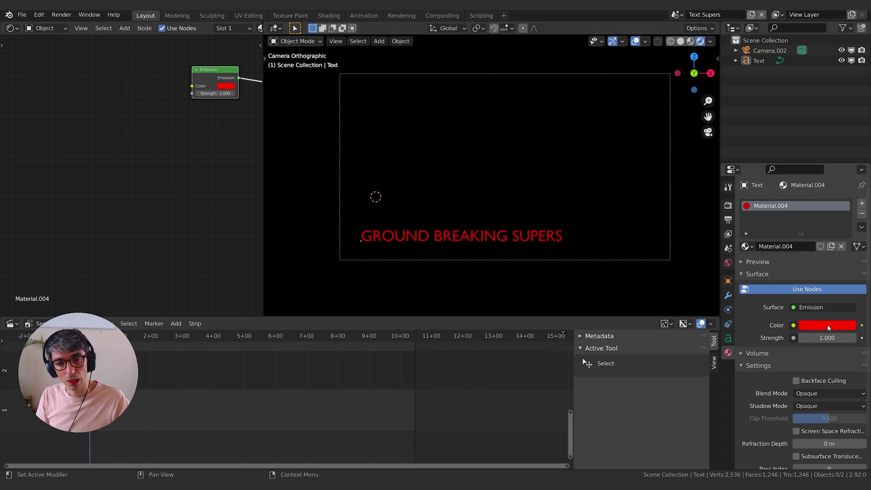
type("4")
key("Return")
- Add Texture Coordinate and Mapping nodes to the text's material node tree
left_click(728, 205)
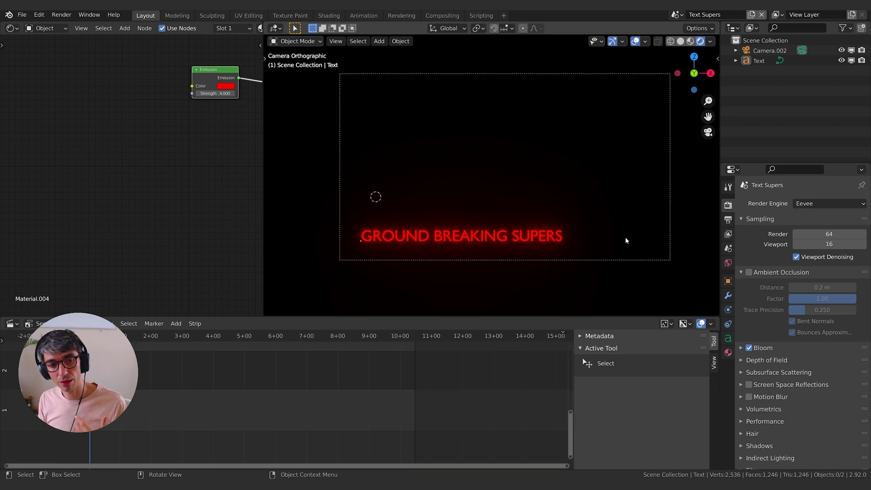
key("Home")
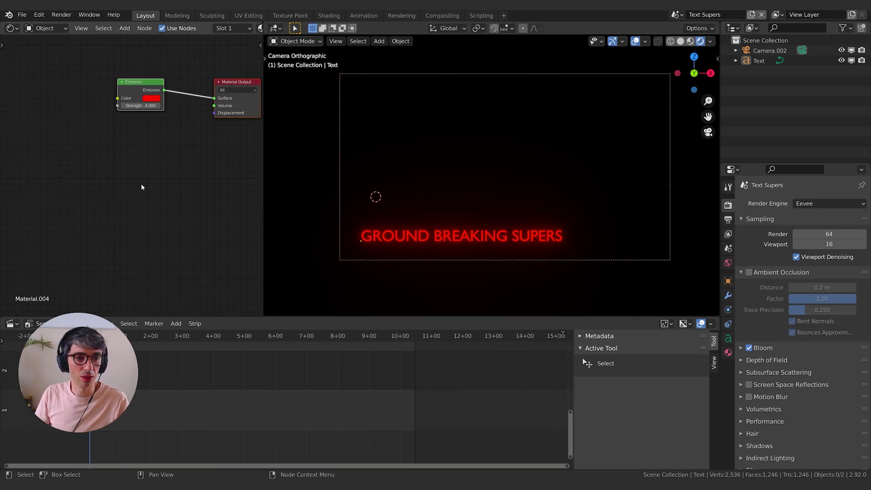
middle_click_drag(358, 228, 453, 219, "shift")
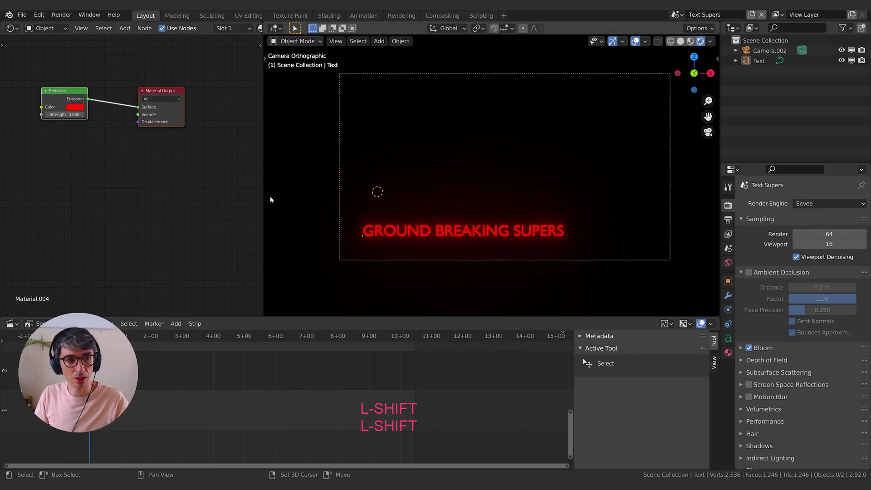
middle_click_drag(165, 187, 191, 200)
key("shift+a")
type("text")
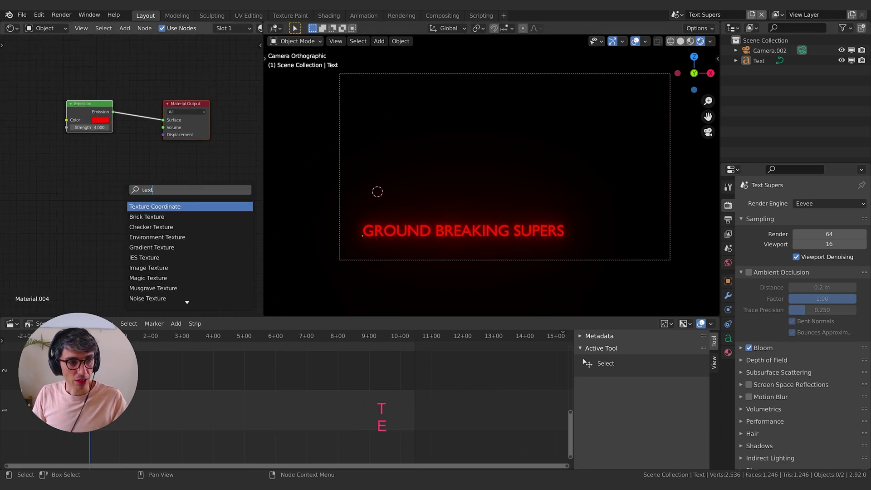
key("Return")
left_click(15, 165)
key("shift+a")
type("map")
key("Return")
left_click(71, 162)
- Add ColorRamp and Gradient Texture nodes to the material
key("shift+a")
type("color ramp")
key("Return")
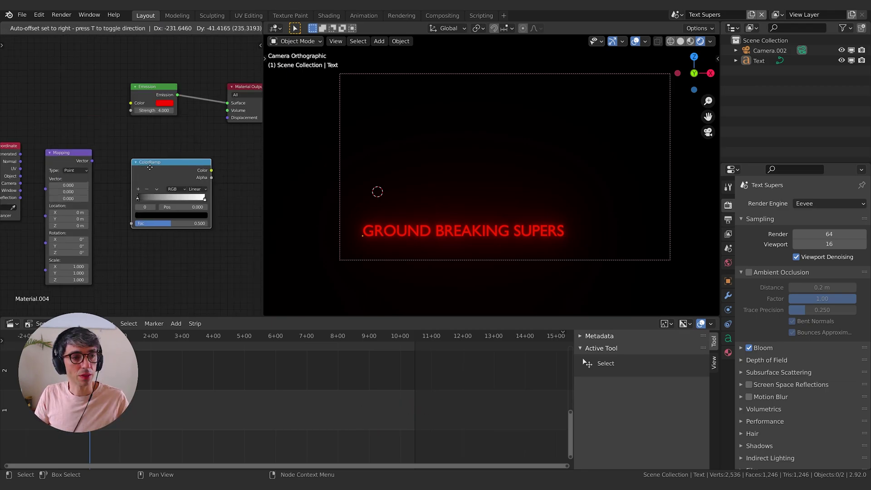
left_click(146, 169)
key("shift+a")
type("gra")
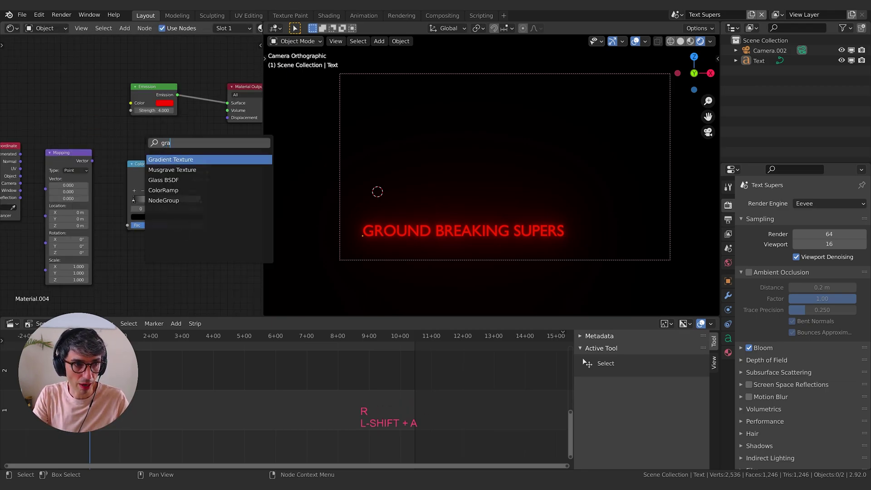
key("Return")
- Arrange and chain Texture Coordinate Object → Mapping → Gradient Texture → ColorRamp
middle_click_drag(68, 173, 203, 209)
left_click_drag(127, 200, 56, 164)
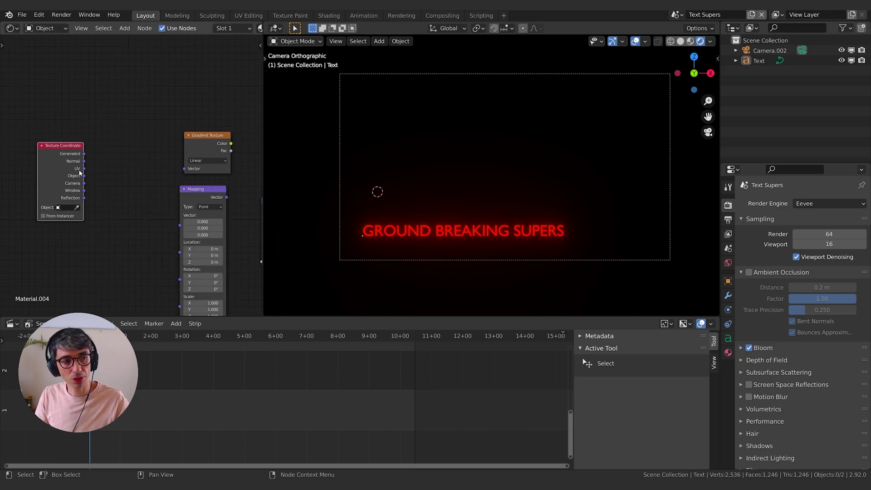
left_click_drag(202, 188, 121, 130)
left_click_drag(60, 146, 42, 129)
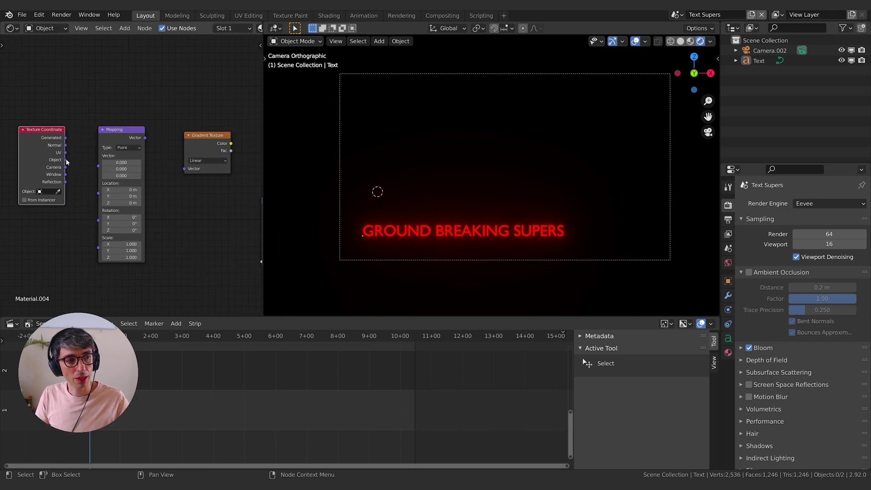
left_click_drag(66, 160, 98, 158)
left_click_drag(145, 137, 184, 168)
middle_click_drag(184, 167, 93, 182)
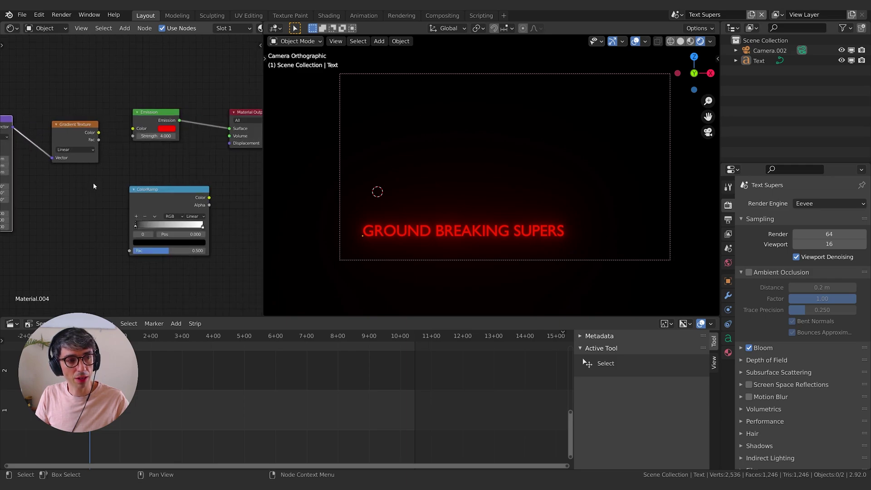
left_click_drag(75, 124, 132, 253)
left_click_drag(170, 194, 102, 138)
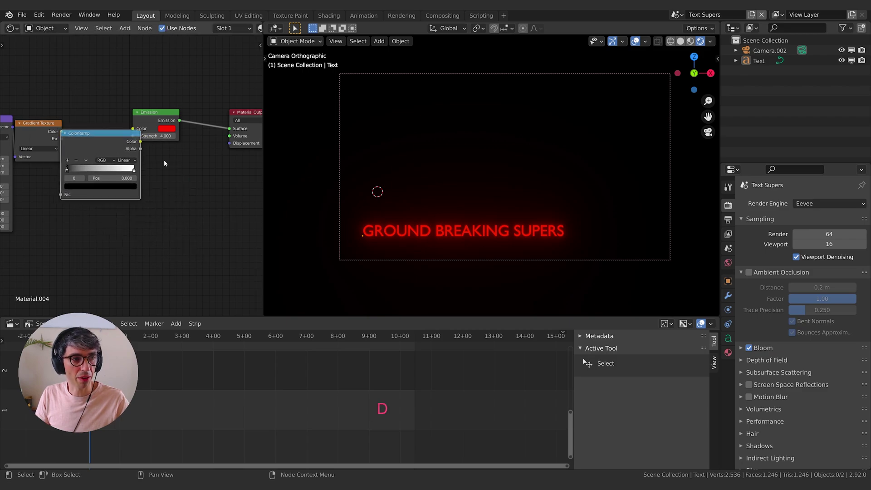
middle_click_drag(102, 138, 122, 174)
left_click_drag(122, 173, 211, 214)
middle_click_drag(210, 214, 187, 206)
- Add a Transparent BSDF and insert a Mix Shader between Emission and the output
key("shift+a")
left_click(188, 199)
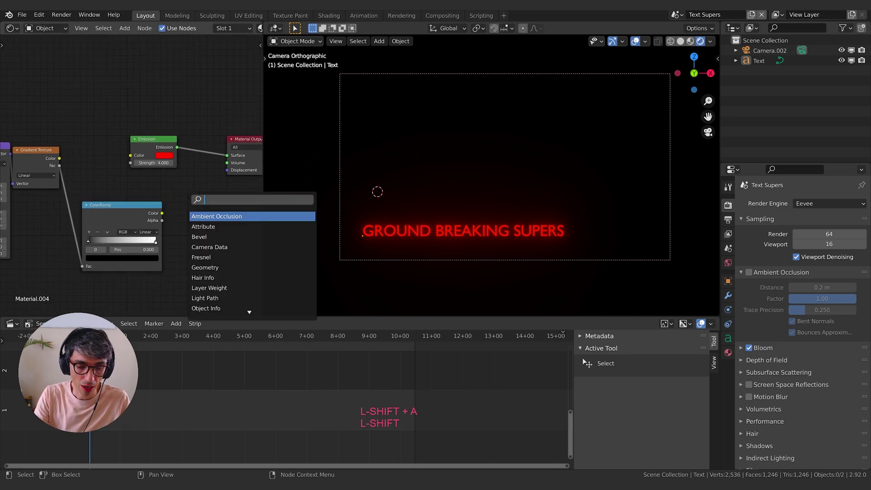
type("tran")
key("Down")
key("Return")
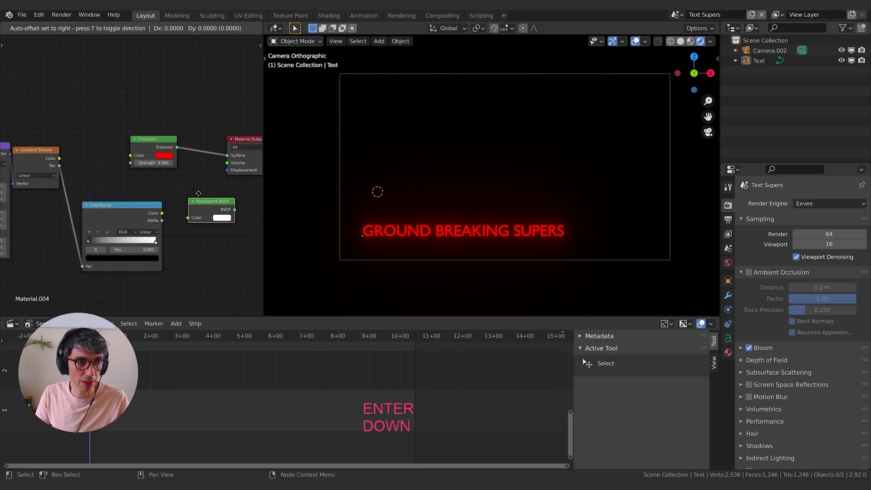
left_click(141, 97)
key("shift+a")
key("Return")
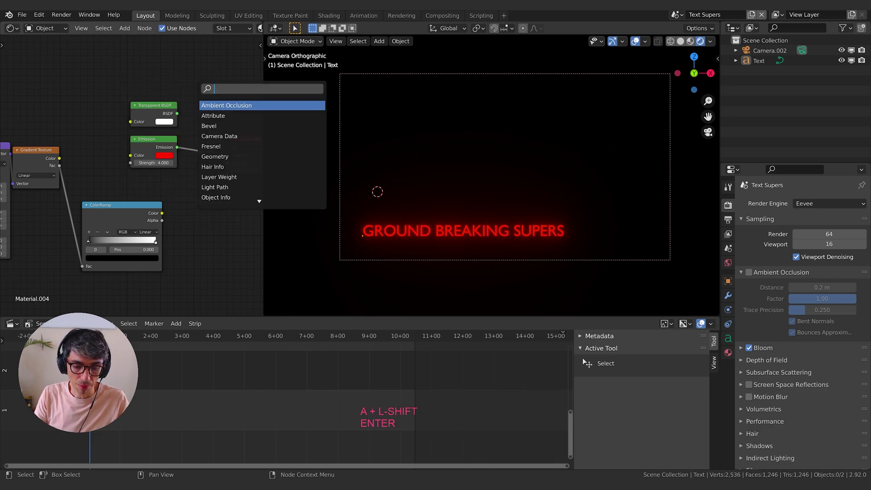
type("mix")
key("Return")
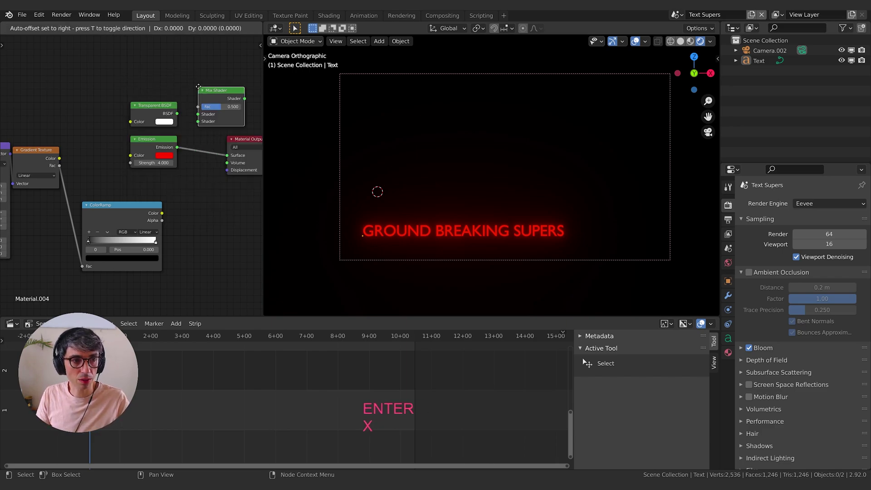
left_click(205, 123)
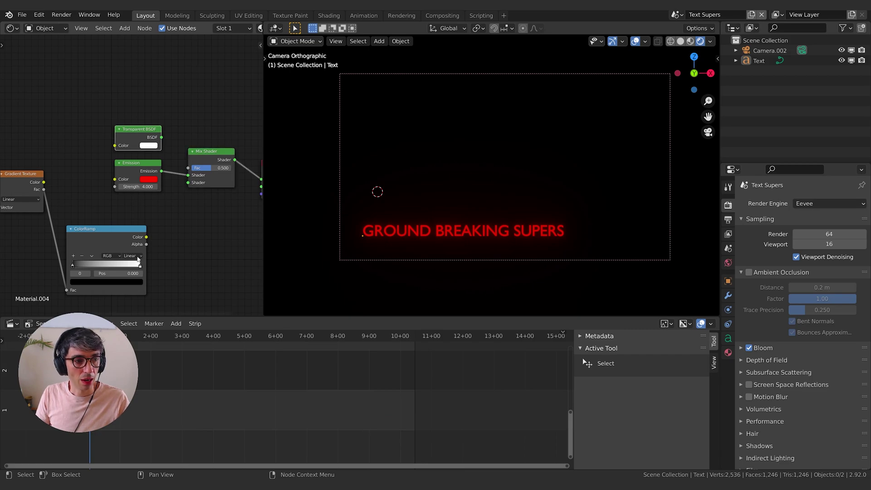
- Feed ColorRamp into the Mix Shader Fac and Transparent BSDF into its shader input
left_click_drag(146, 236, 189, 169)
left_click_drag(136, 131, 188, 182)
left_click_drag(134, 162, 122, 137)
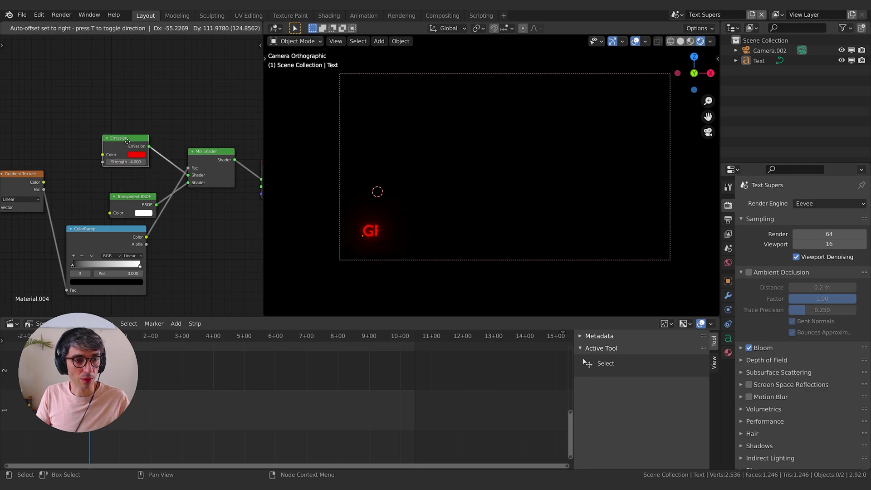
left_click_drag(150, 217, 145, 207)
- Shift the Texture Coordinate and Mapping nodes left, briefly bypassing and re-enabling the Mapping node
middle_click_drag(112, 189, 134, 187)
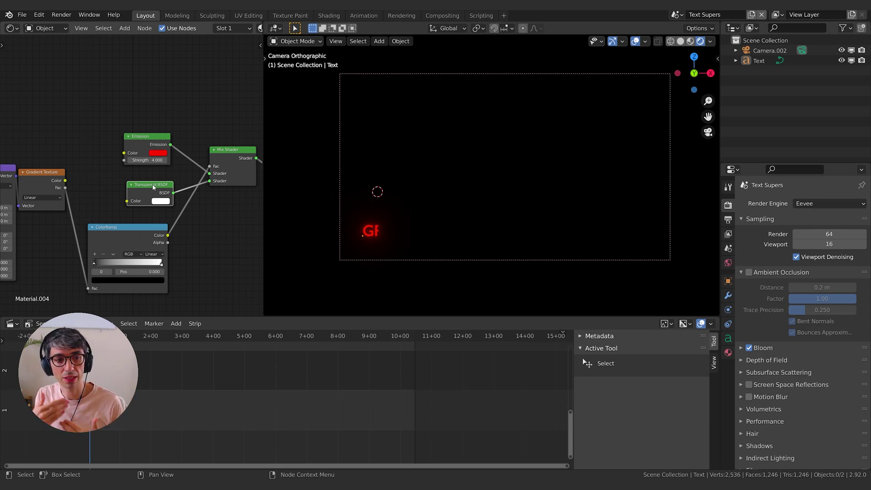
scroll(219, 161, "down", 1)
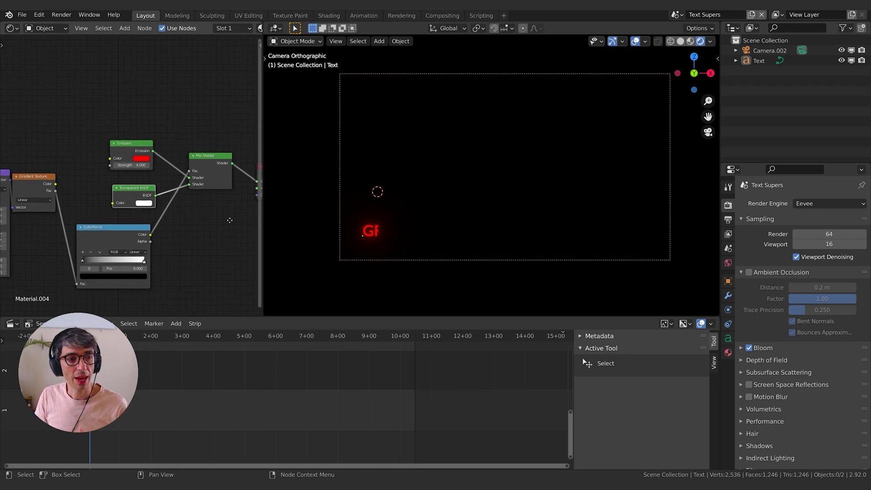
left_click(219, 162)
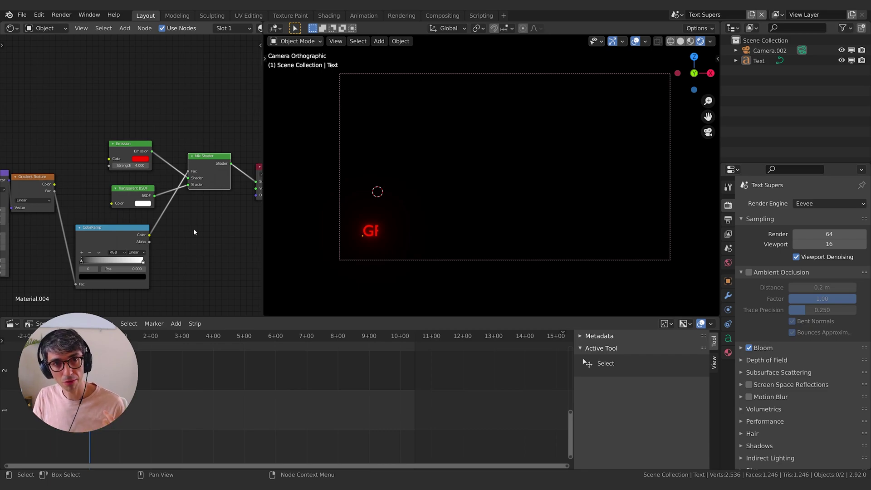
scroll(193, 228, "left", 4, "ctrl")
scroll(16, 244, "left", 2, "ctrl")
left_click_drag(49, 192, 35, 192)
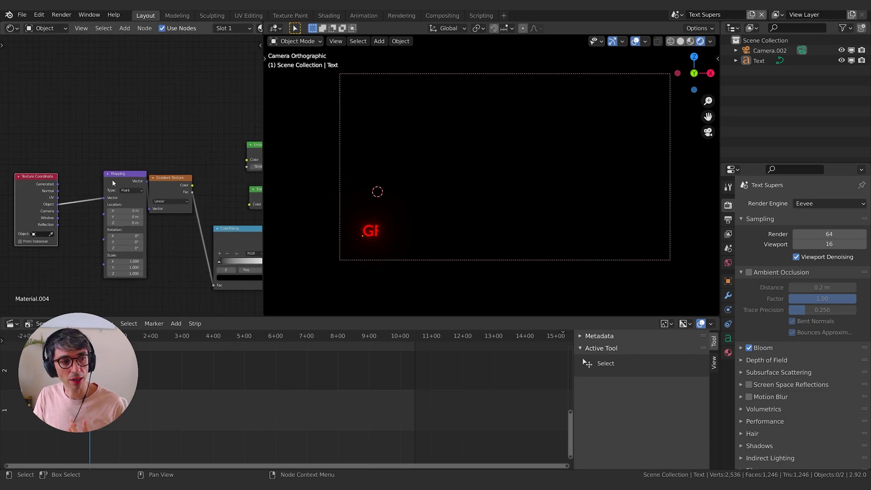
left_click_drag(113, 179, 101, 178)
left_click(21, 195)
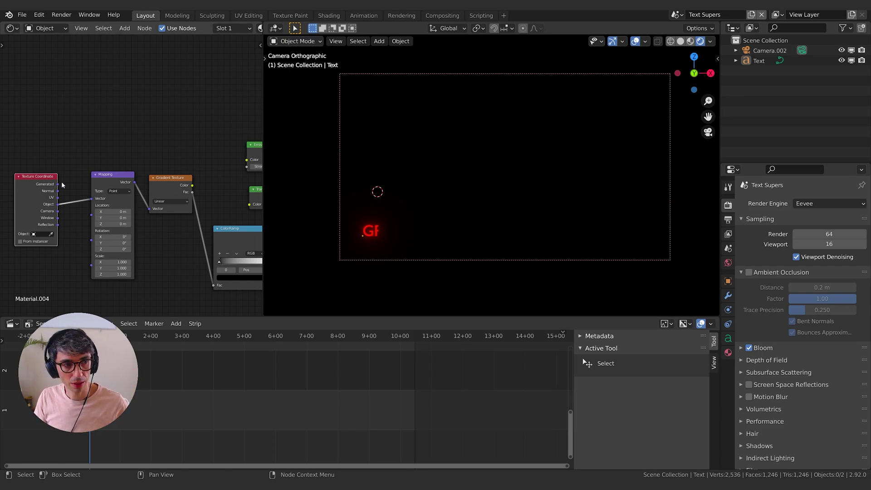
left_click_drag(106, 179, 94, 181)
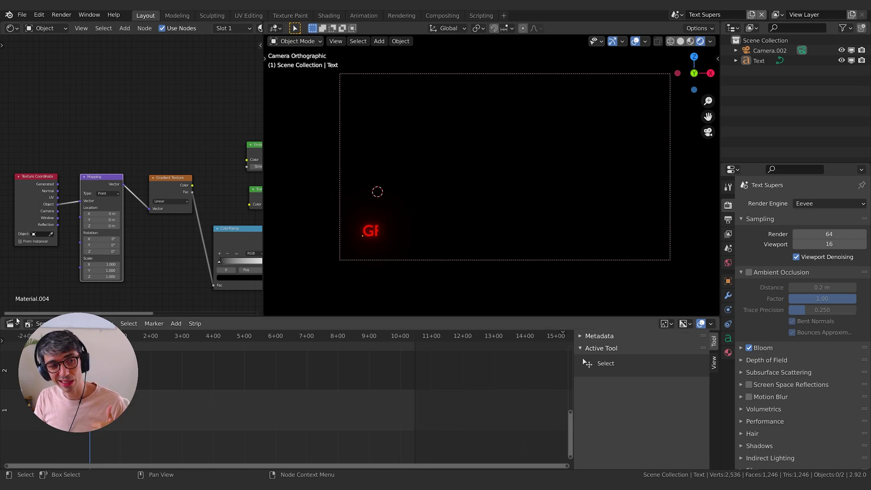
key("m")
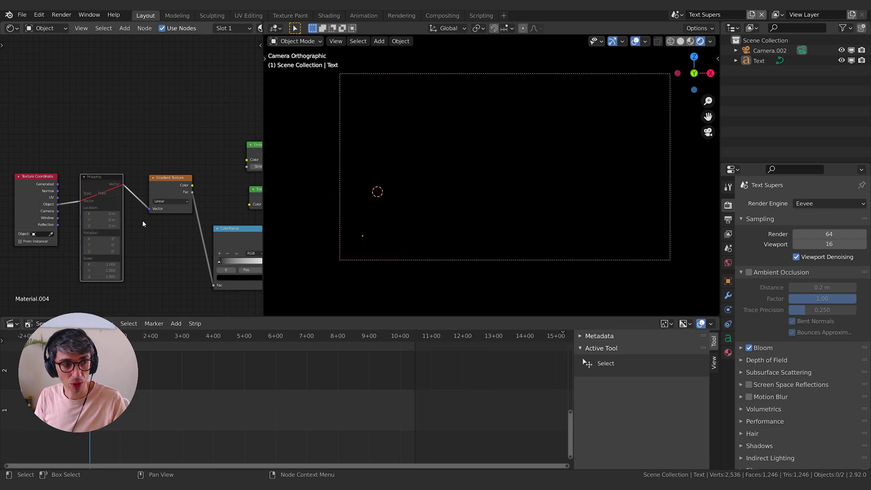
key("m")
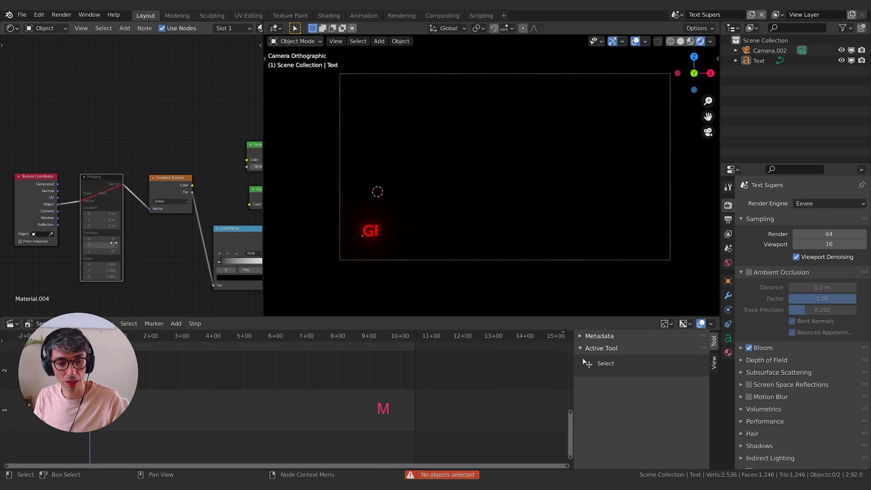
key("m")
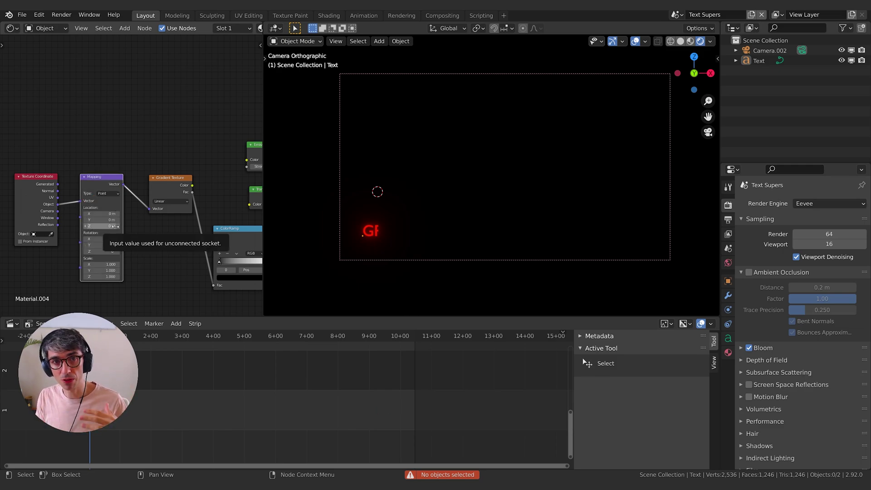
- Spread out the Gradient Texture and Mix Shader nodes and move the ColorRamp node to the top
middle_click_drag(149, 236, 142, 267)
left_click_drag(149, 188, 140, 198)
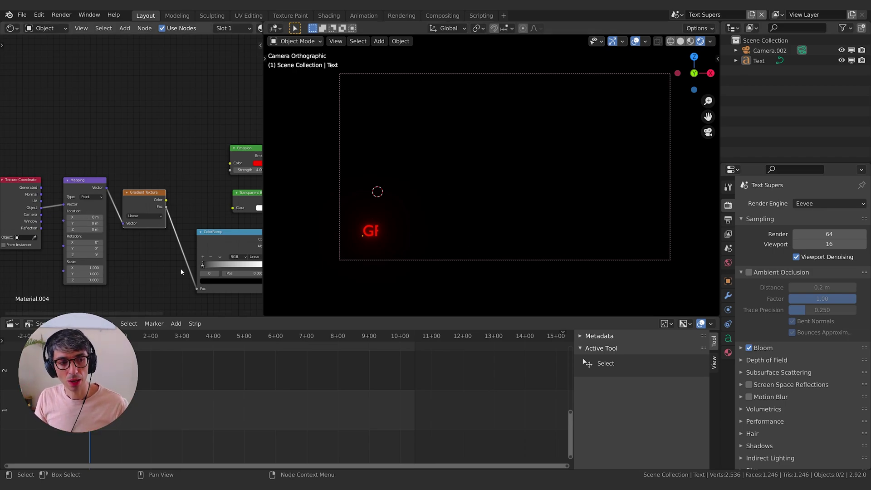
middle_click_drag(180, 271, 136, 256)
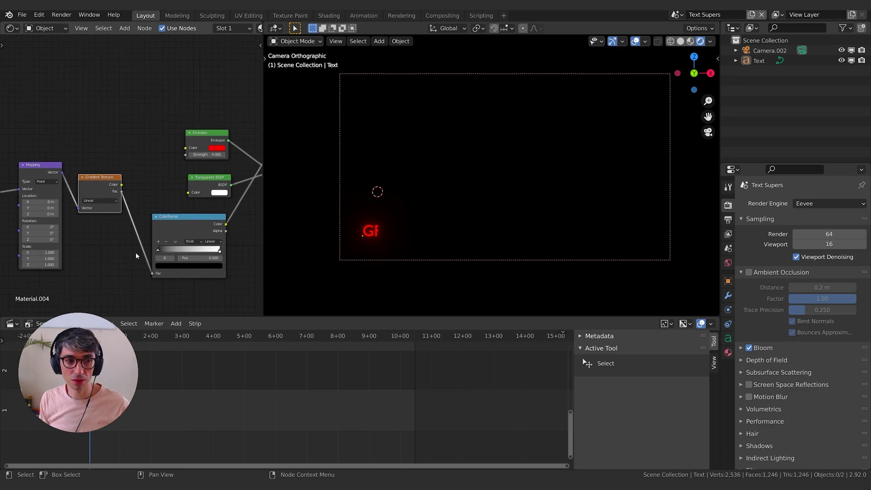
mouse_move(158, 248)
left_mouse_down()
mouse_move(213, 249)
mouse_move(148, 252)
left_mouse_up()
middle_click_drag(183, 234, 108, 257)
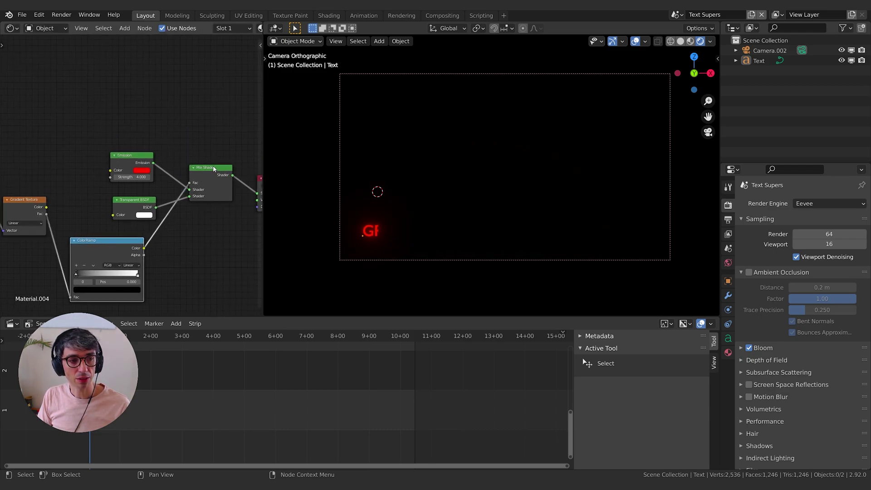
left_click_drag(214, 168, 214, 188)
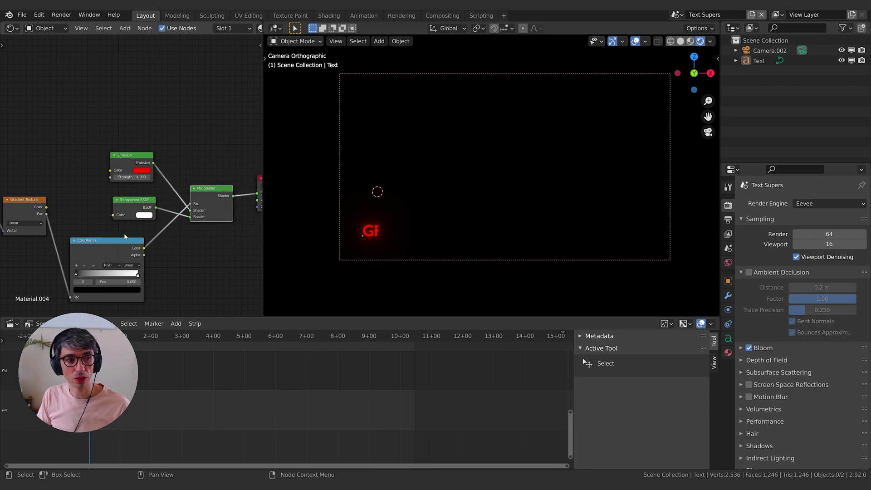
left_click_drag(125, 238, 120, 67)
- Move the Mix Shader node up and left, then show the material's Options in the node sidebar
middle_click_drag(53, 208, 71, 220)
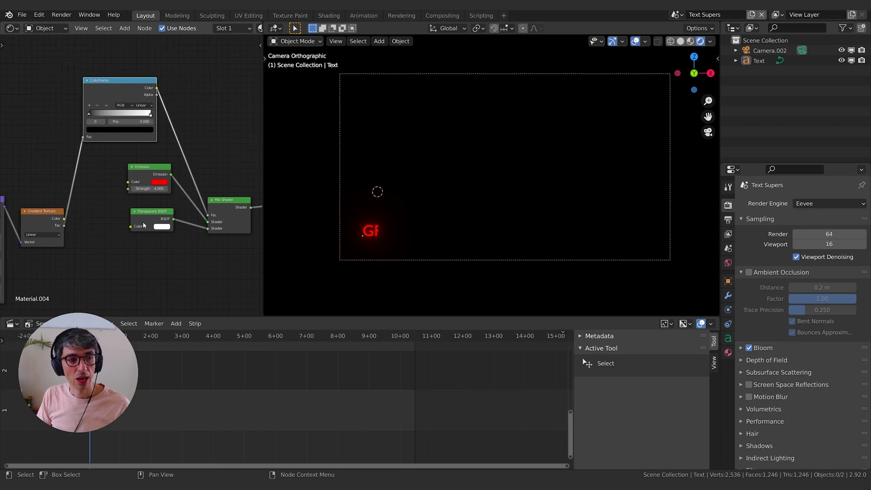
left_click(147, 224)
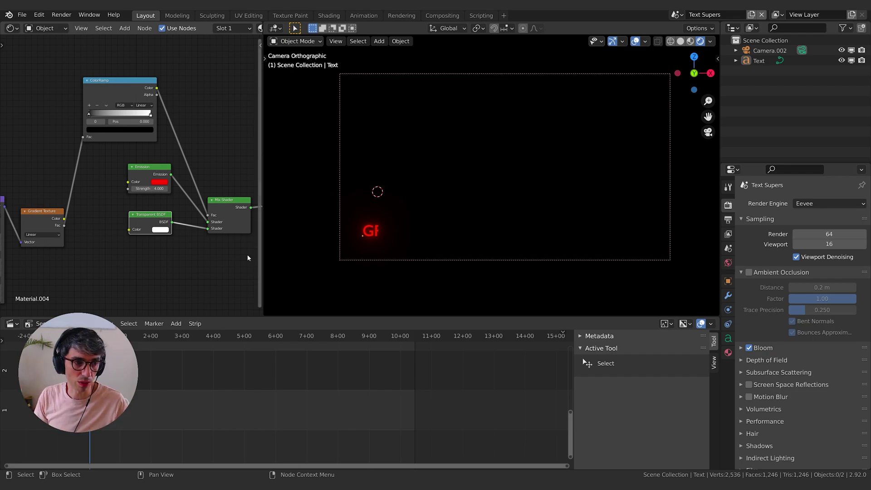
middle_click_drag(246, 253, 185, 253)
left_click_drag(163, 200, 156, 183)
middle_click_drag(200, 248, 189, 254)
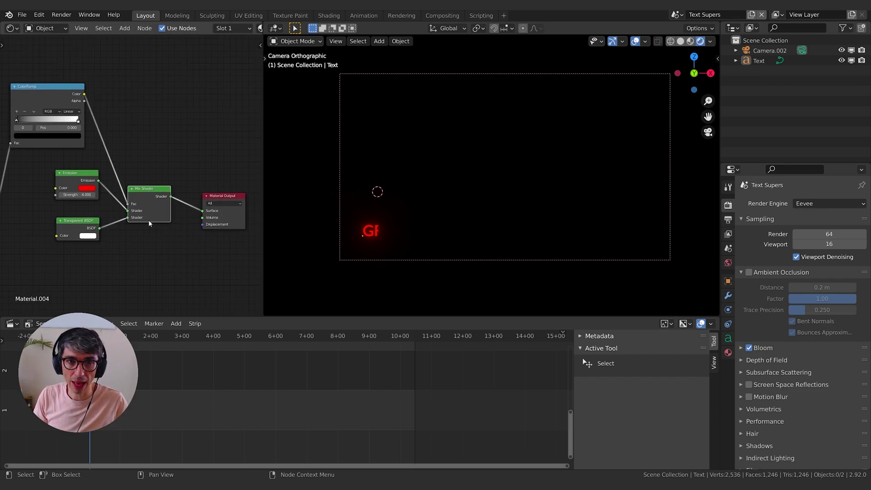
middle_click_drag(149, 223, 230, 217)
middle_click_drag(199, 135, 179, 151)
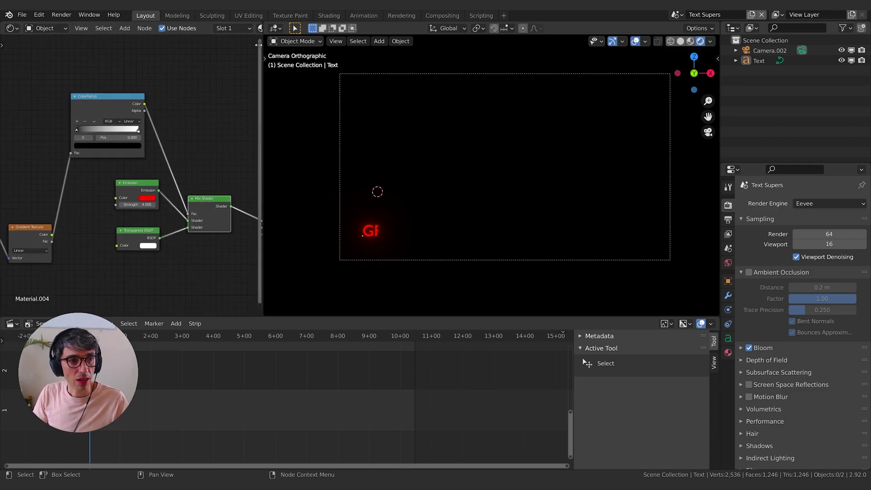
left_click(260, 45)
left_click(259, 118)
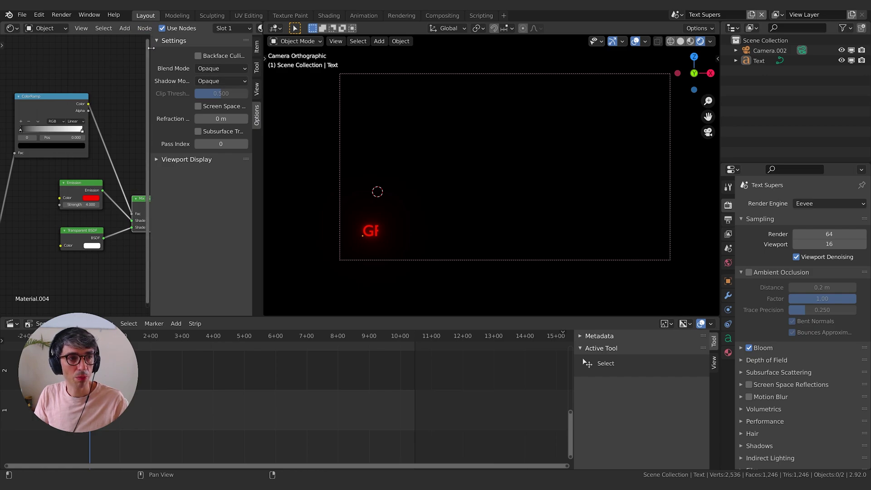
- Set the text material's Blend Mode to Alpha Blend and Shadow Mode to None
left_click_drag(151, 48, 252, 53)
left_click(259, 44)
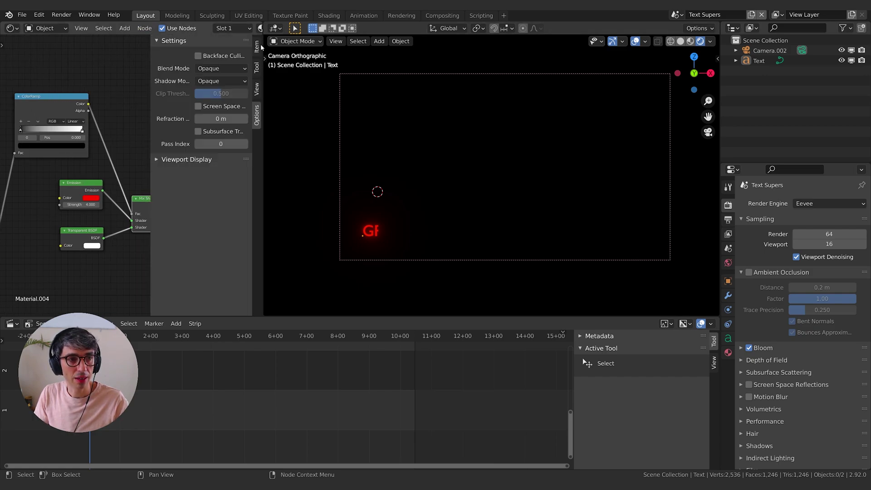
key("n")
key("n")
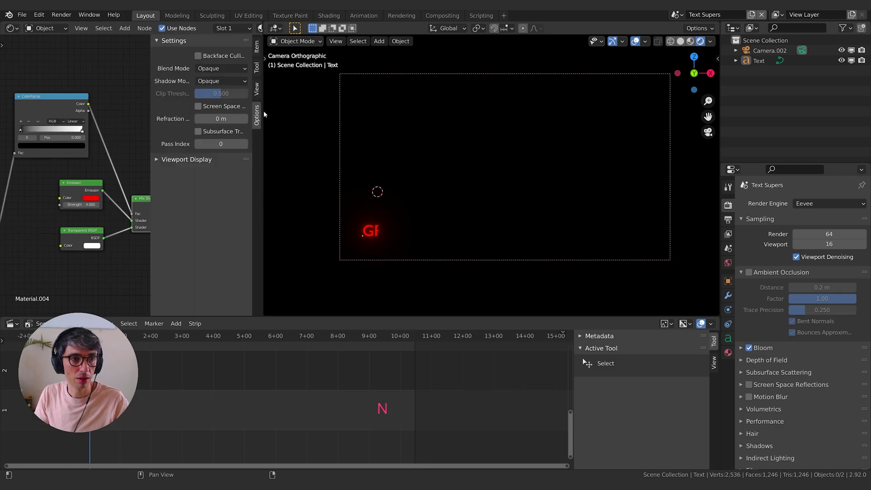
left_click(221, 69)
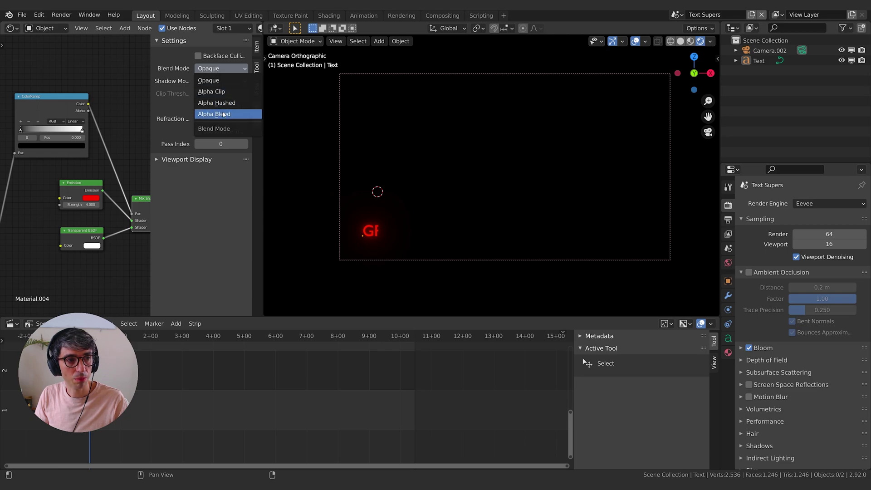
left_click(223, 114)
left_click(221, 81)
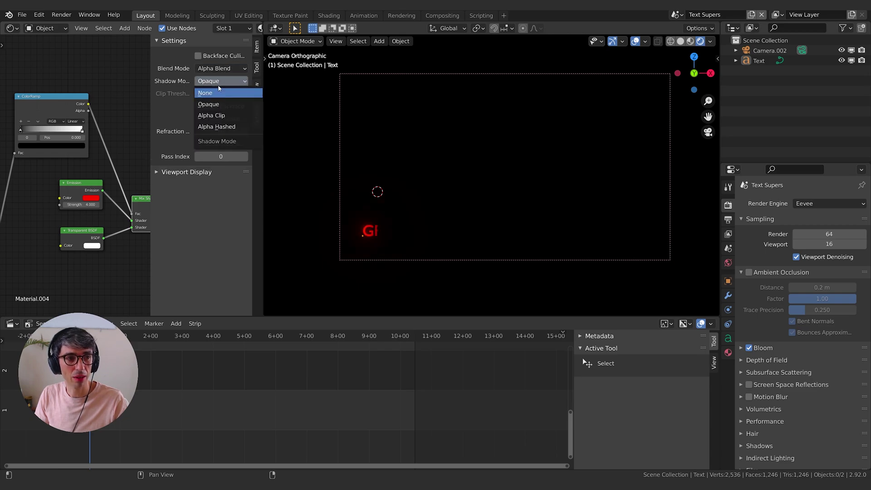
left_click(218, 91)
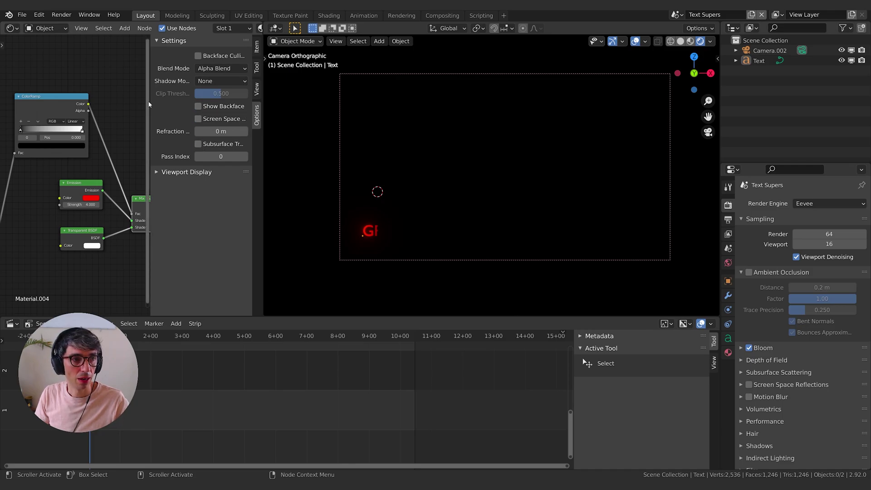
left_click_drag(150, 103, 227, 104)
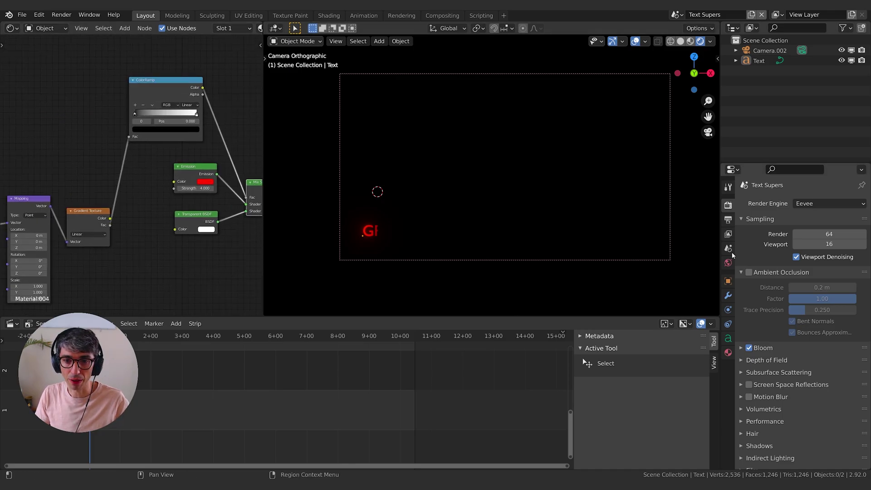
- Enable Transparent in the Film render settings
scroll(792, 402, "down", 3)
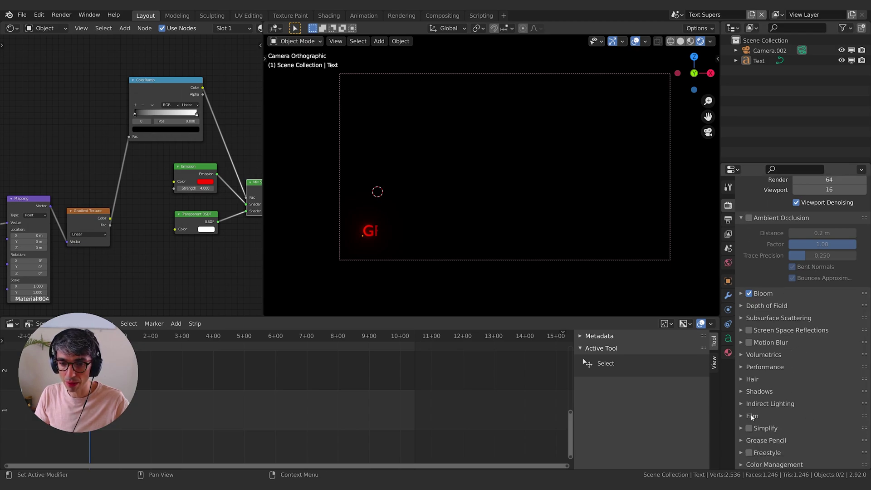
left_click(792, 412)
scroll(793, 410, "down", 2)
left_click(792, 416)
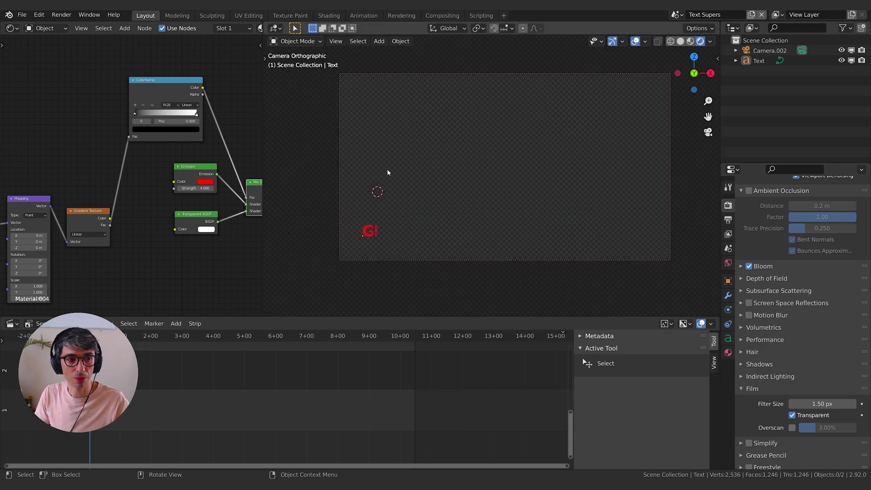
- Try the Opaque and Alpha Hashed blend modes on the text material, then return to Alpha Blend
left_click(260, 45)
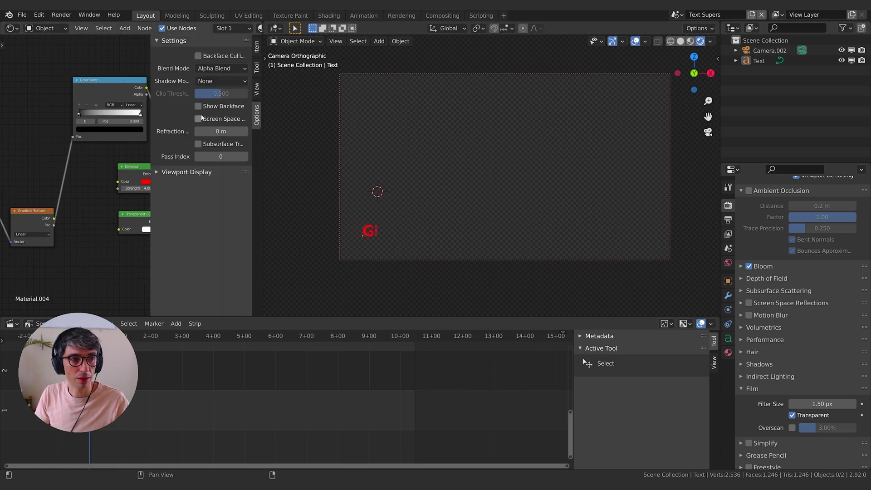
left_click(206, 69)
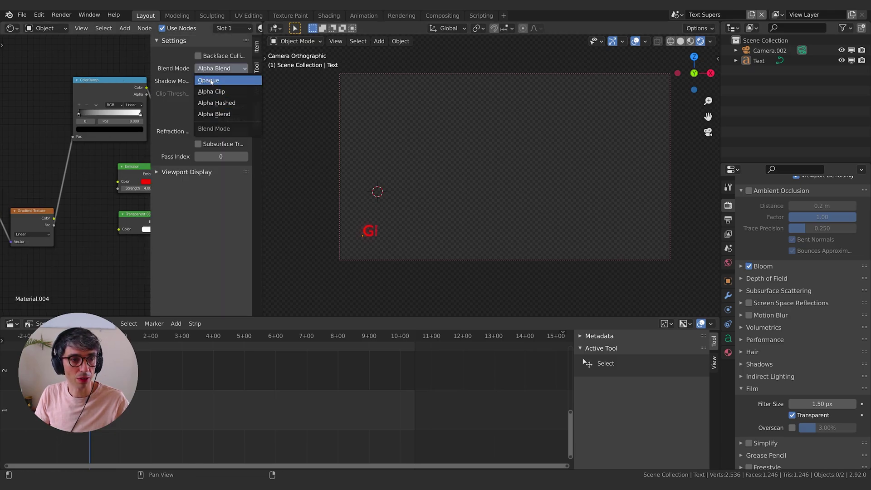
left_click(210, 81)
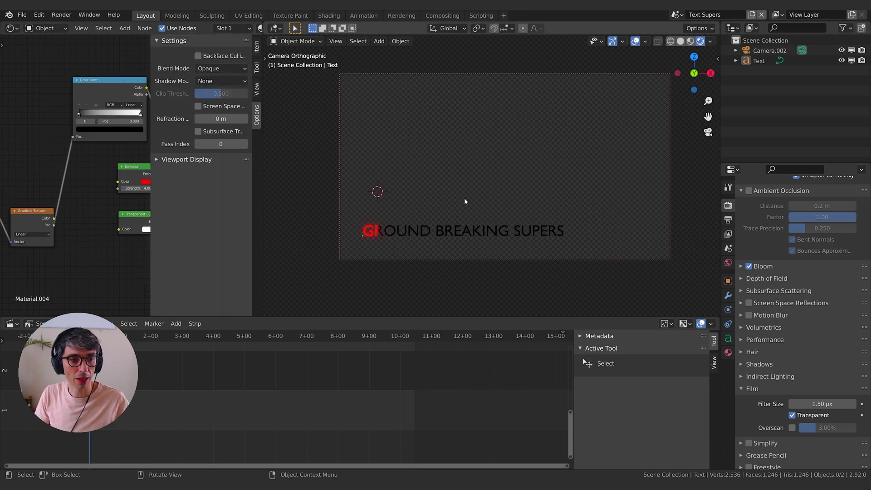
left_click(220, 68)
left_click(229, 103)
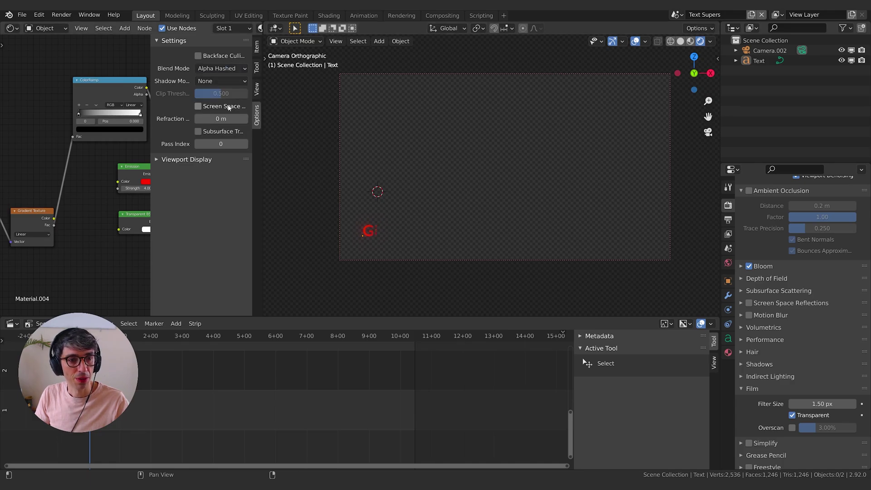
left_click(220, 69)
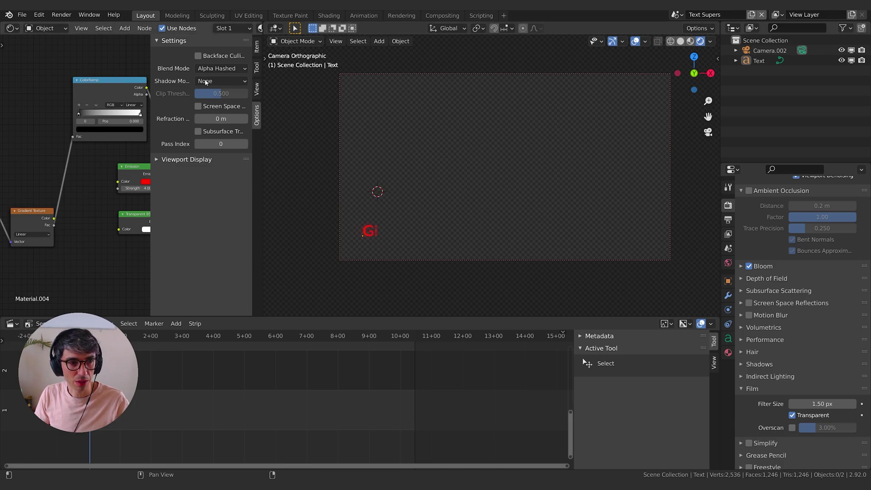
left_click(220, 69)
left_click(224, 114)
- Slide the Mapping X location to reveal more text and preview the animation from near the start
key("n")
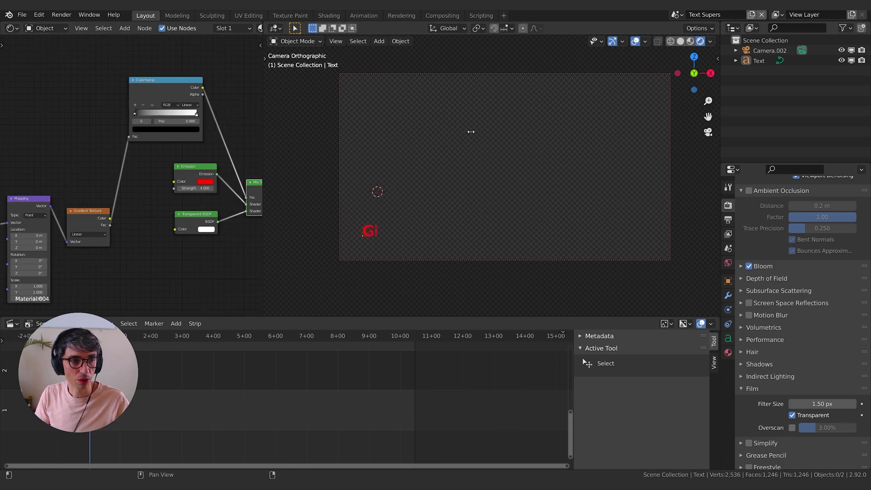
scroll(151, 222, "down", 2)
middle_click_drag(151, 219, 234, 183)
mouse_move(195, 247)
middle_mouse_down()
mouse_move(210, 249)
mouse_move(181, 244)
mouse_move(197, 248)
middle_mouse_up()
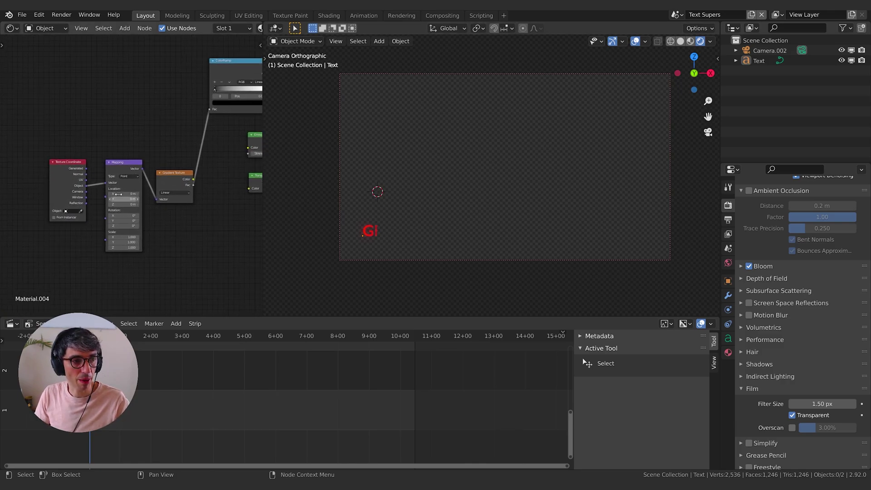
left_click_drag(127, 194, 87, 193)
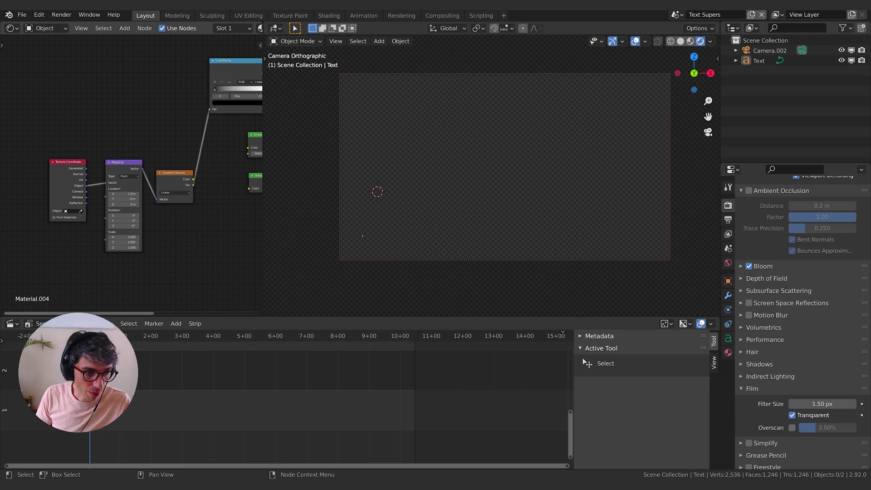
left_click(108, 336)
left_click_drag(130, 338, 93, 337)
key("space")
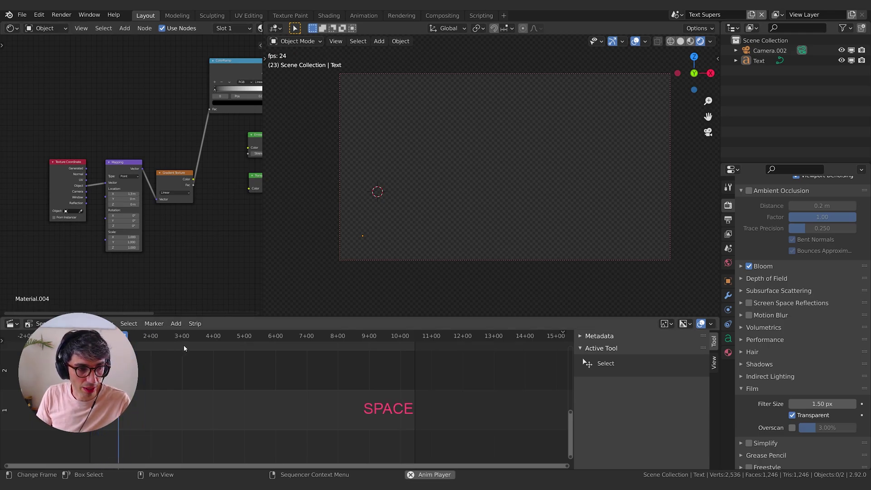
key("space")
key("space")
key("space")
- Keyframe the Mapping Location, set X to -14.7 m at a later frame, keyframe again, and play
key("i")
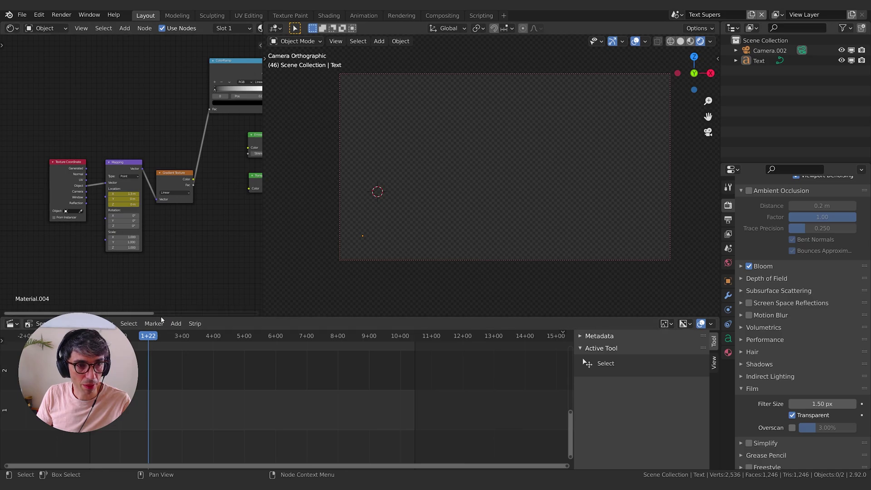
key("space")
key("space")
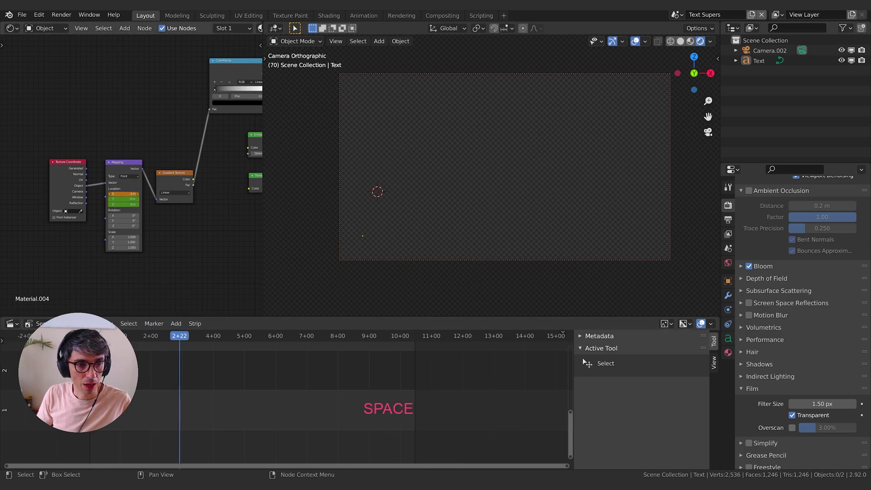
mouse_move(123, 194)
left_mouse_down()
mouse_move(97, 193)
mouse_move(107, 194)
left_mouse_up()
key("i")
left_click_drag(179, 336, 146, 336)
key("space")
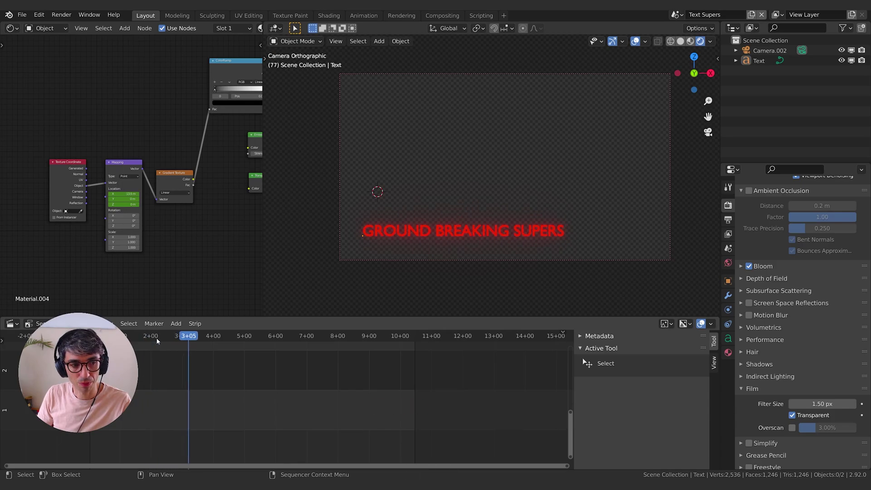
key("space")
key("space")
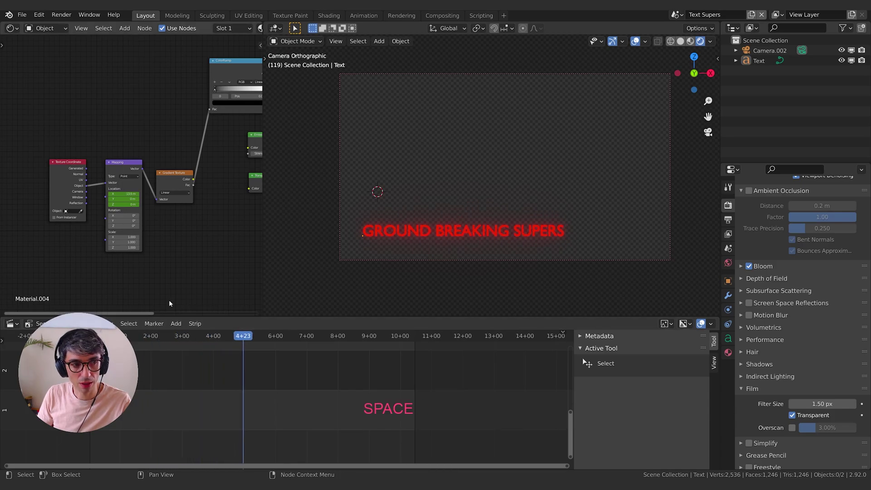
- Switch the bottom area to the Dope Sheet and select the Text object
left_click(9, 325)
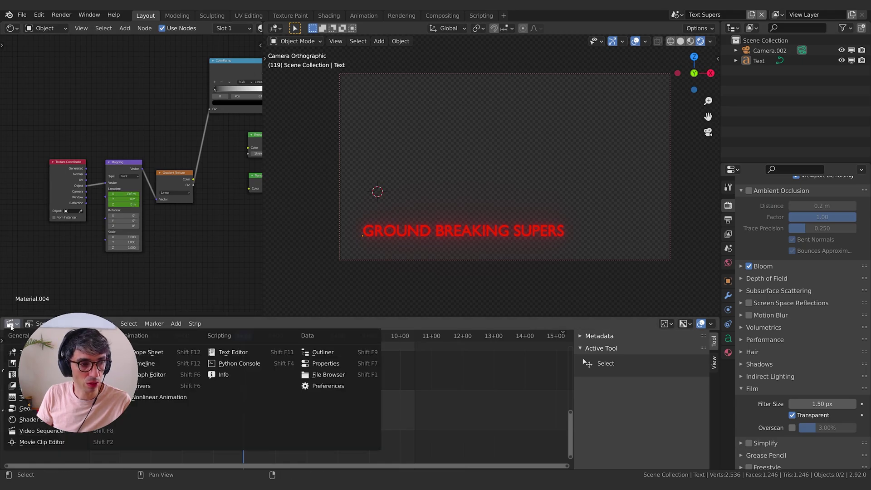
left_click(172, 363)
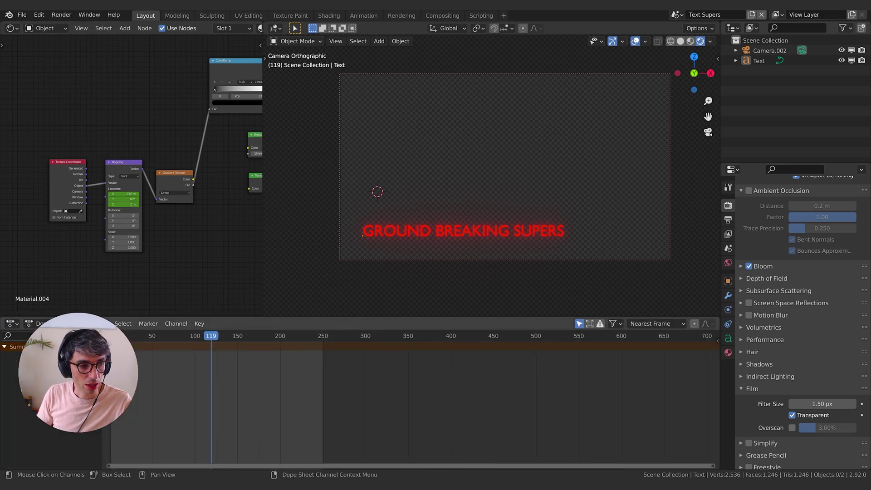
left_click(120, 164)
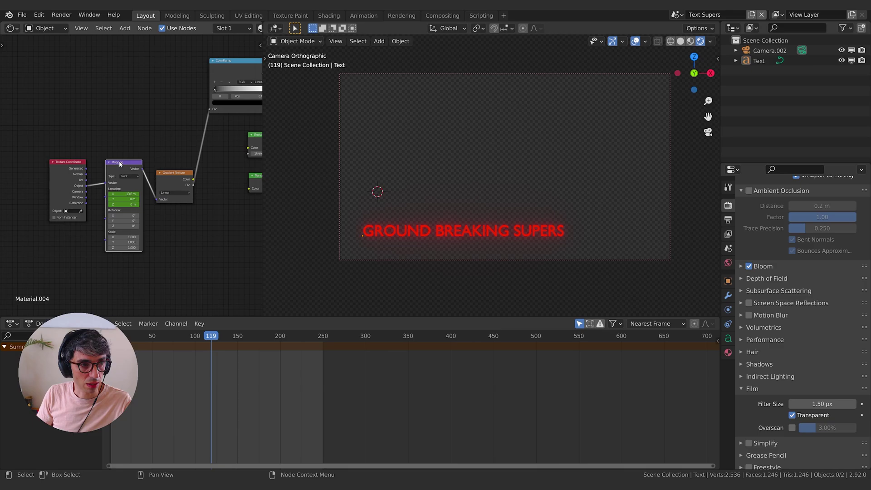
left_click(217, 282)
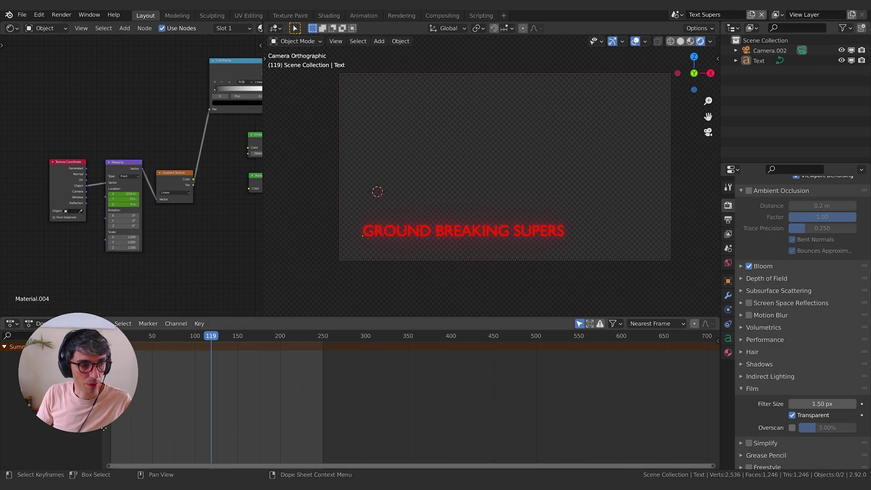
left_click(389, 230)
left_click(123, 175)
left_click(123, 182)
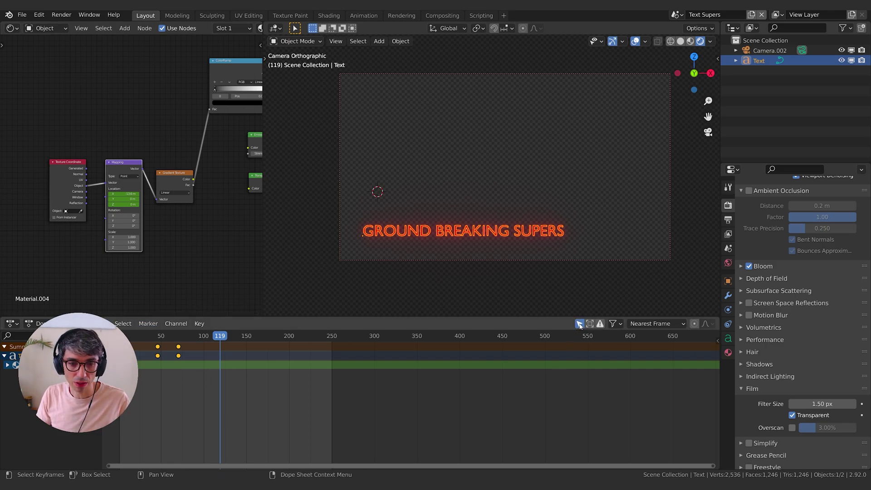
- Duplicate the reveal keyframes to frame 119 and around frame 141, then play the ending
left_click(177, 388)
scroll(191, 367, "left", 1, "ctrl")
left_click(185, 346)
key("shift+d")
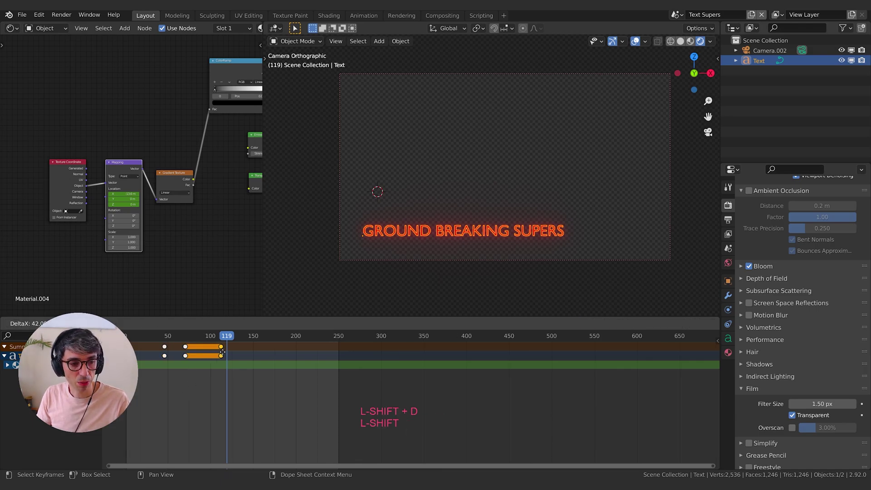
left_click(227, 347)
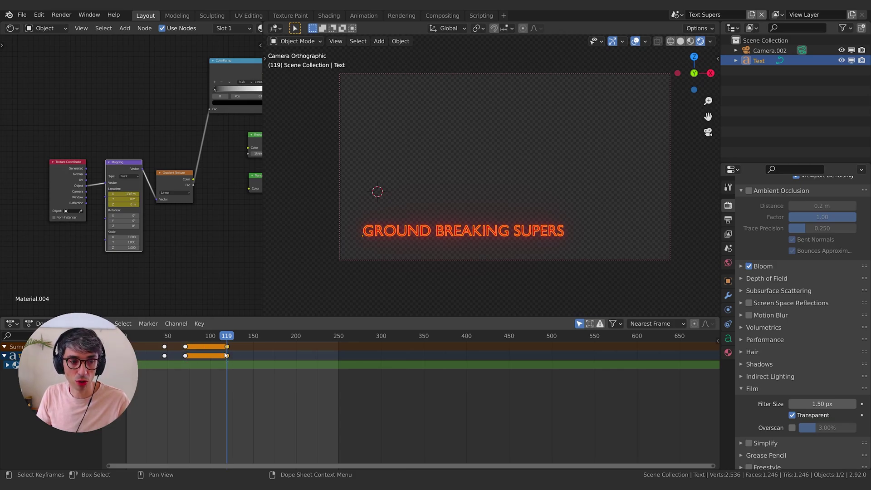
left_click(165, 350)
key("shift+d")
left_click(246, 355)
key("space")
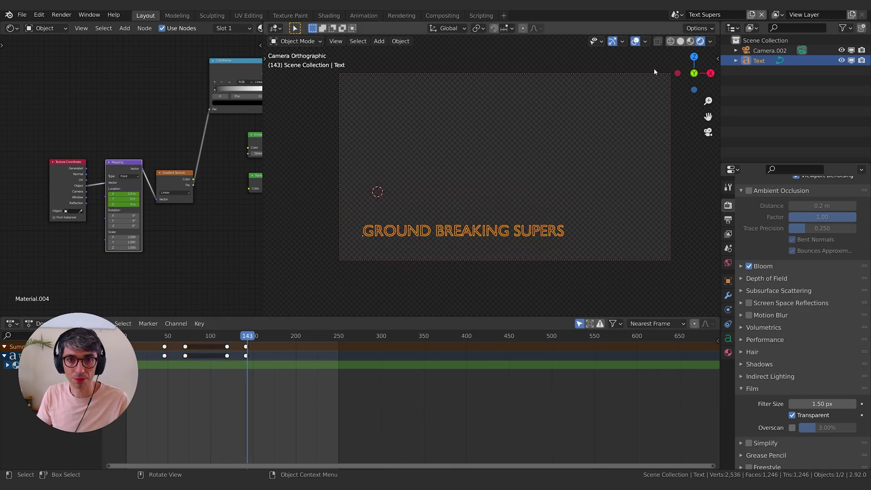
- Save the file as MographScenes.blend and play the full text animation from frame 54
left_click(614, 101)
key("ctrl+s")
left_click(171, 335)
key("space")
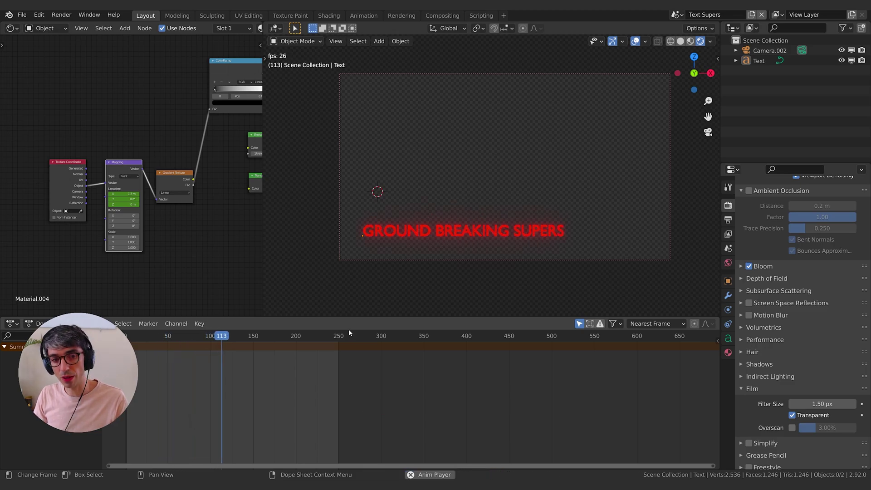
- Switch to the Hero Scene, turn the widened node editor into the Compositor, and show Output properties
key("space")
left_click(676, 14)
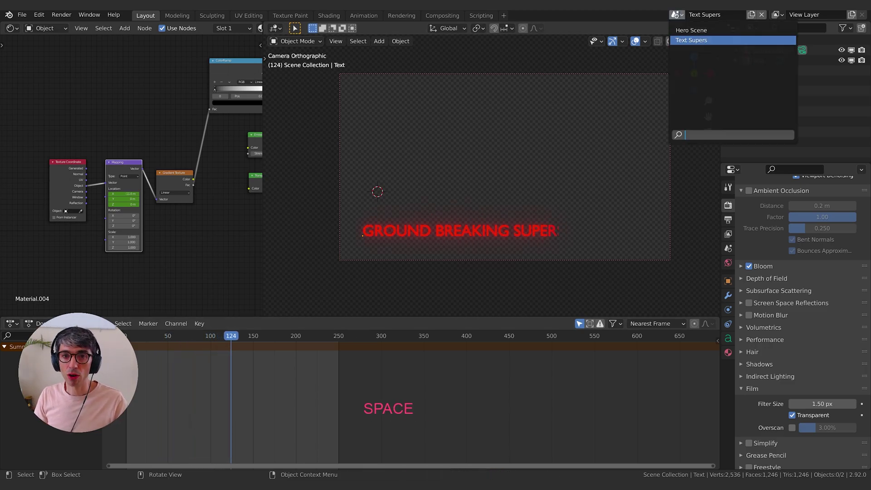
left_click(692, 29)
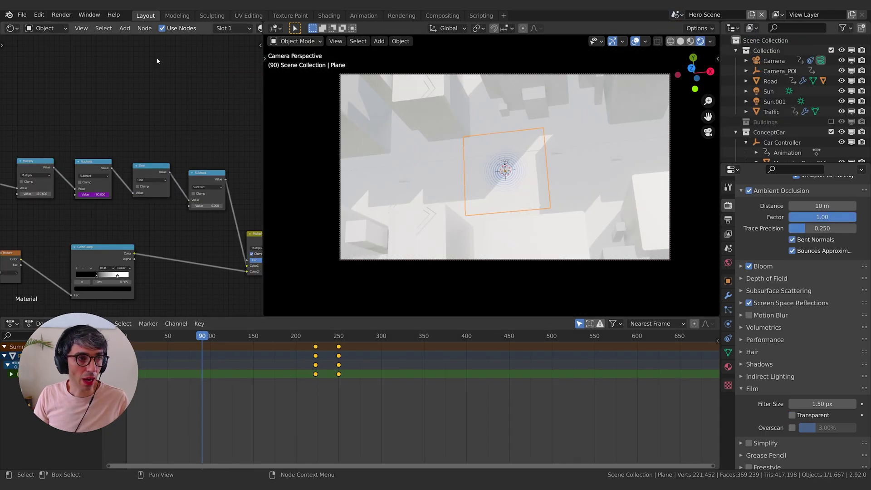
left_click_drag(263, 86, 360, 88)
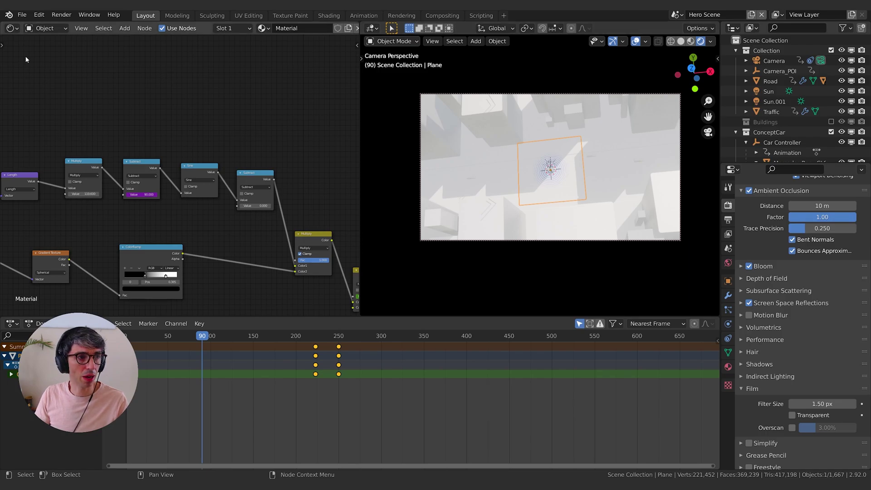
middle_click_drag(232, 108, 268, 92)
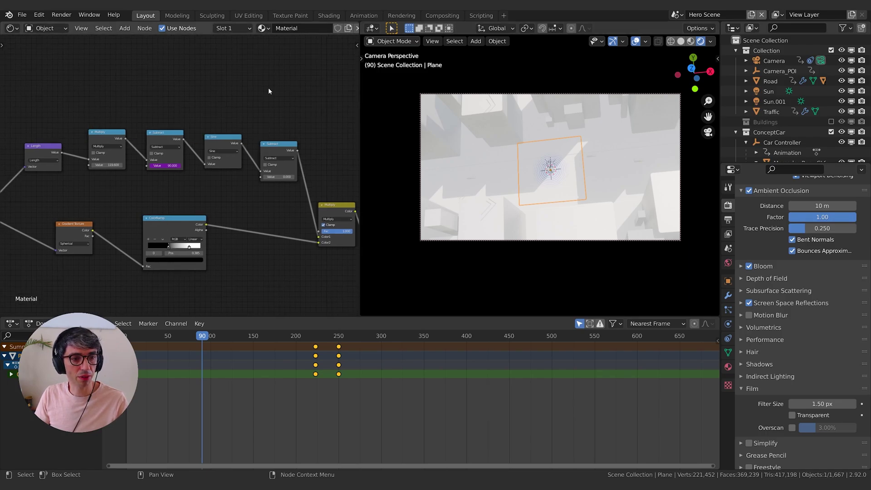
left_click(12, 29)
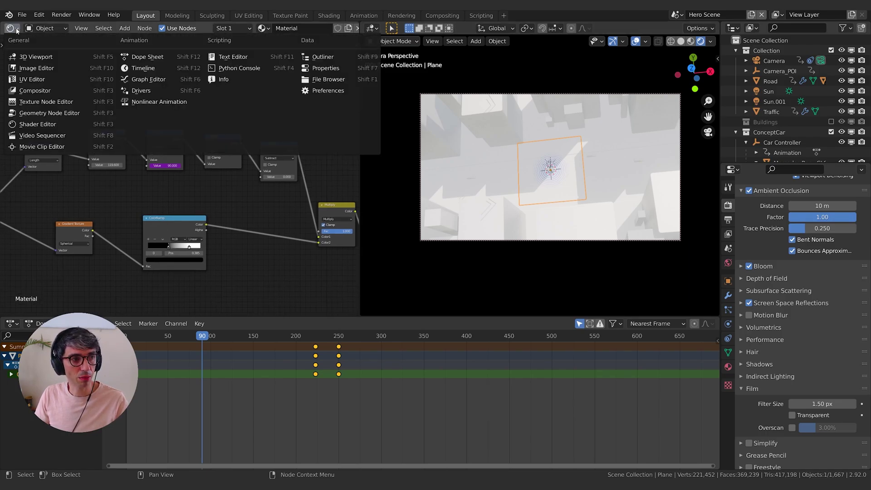
left_click(34, 90)
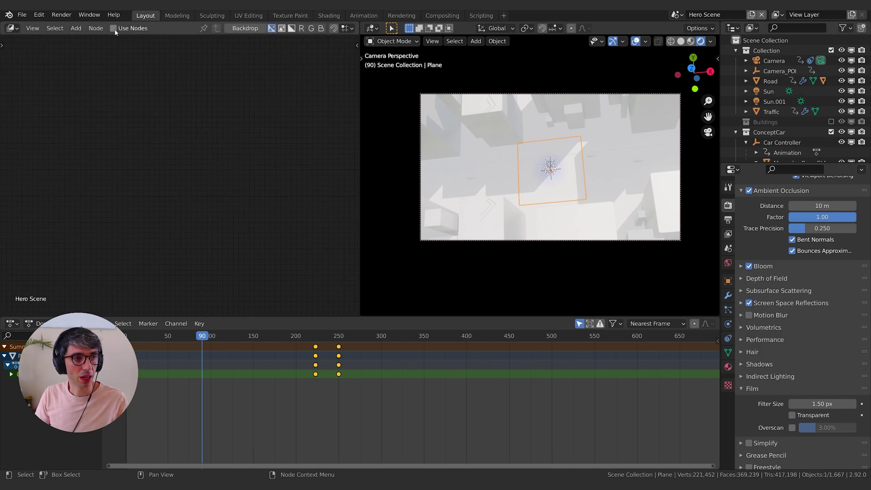
left_click(728, 220)
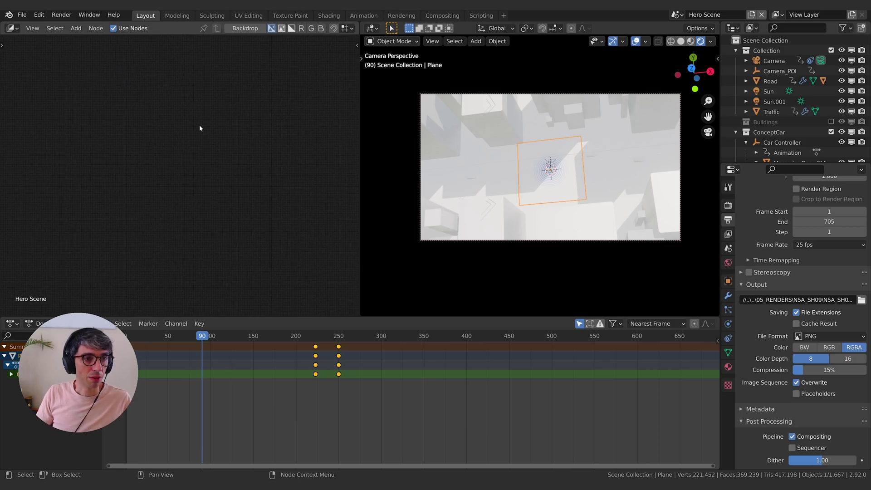
- Add a Render Layers node to the Hero Scene compositor by searching 'ren'
key("a")
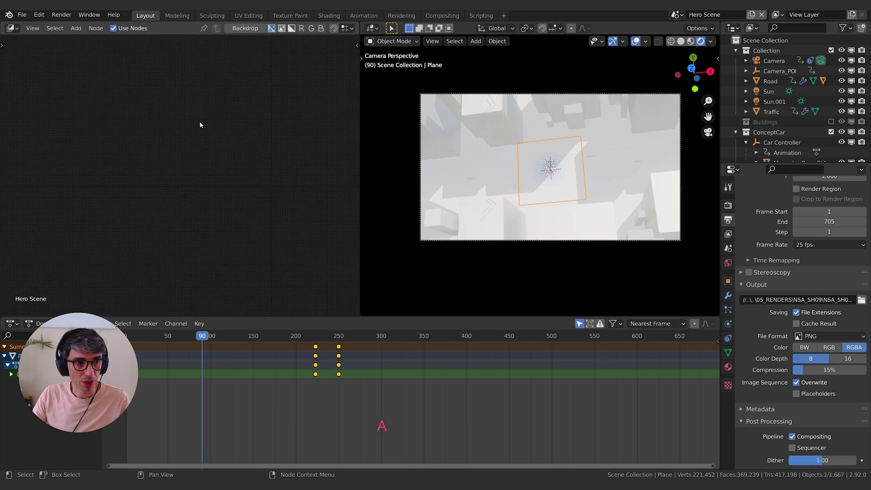
key("shift+a")
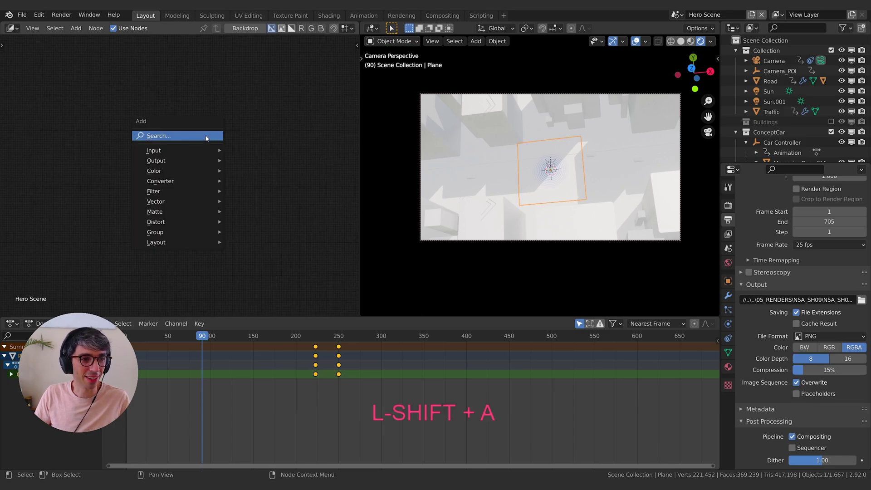
left_click(206, 137)
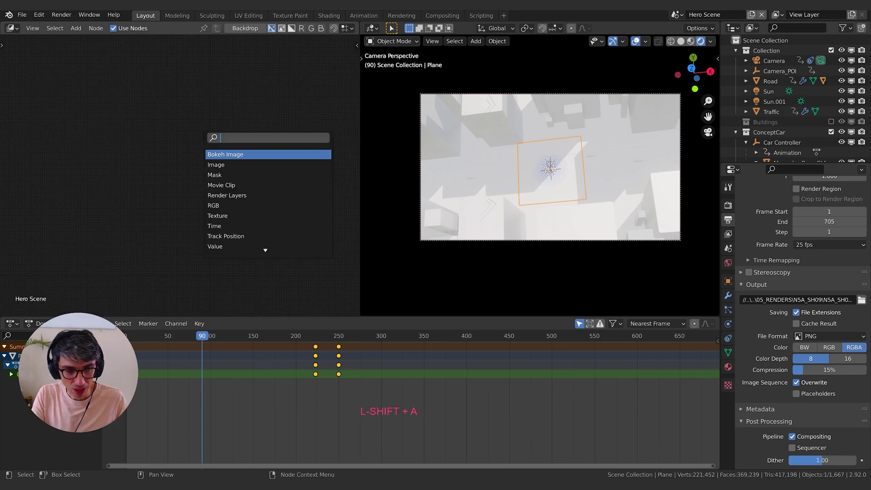
type("ren")
key("Return")
left_click(250, 140)
scroll(249, 140, "up", 4)
middle_click_drag(325, 109, 212, 177)
- Add a Composite node below the Render Layers node
key("shift+a")
key("Return")
type("c")
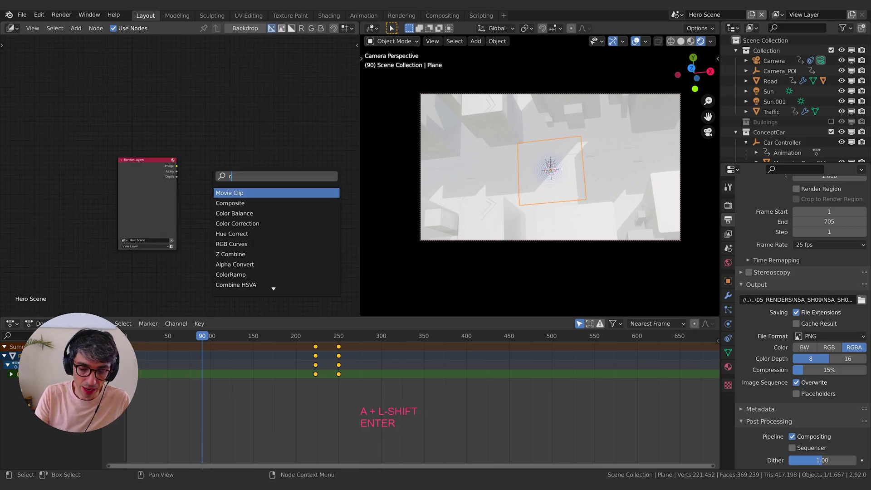
type("om")
key("Return")
left_click(211, 221)
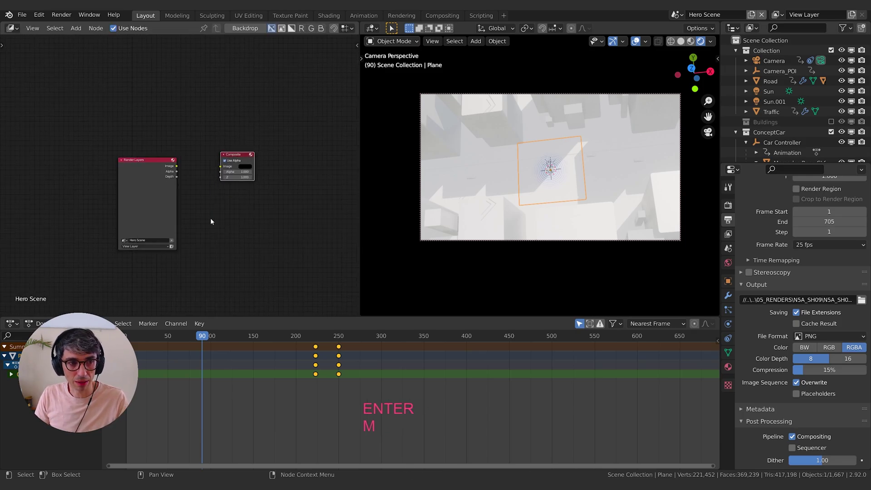
- Add a Viewer node via the search 'view' and frame the three nodes
key("shift+a")
key("Return")
type("vo")
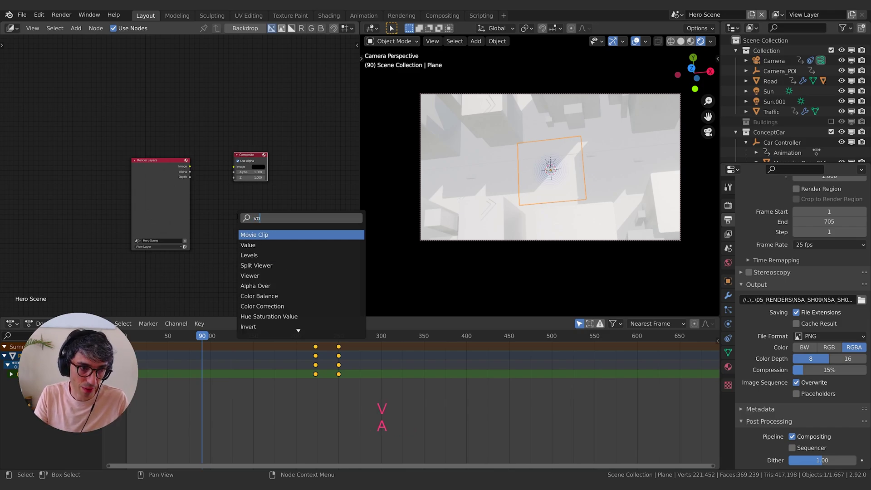
key("BackSpace")
type("iew")
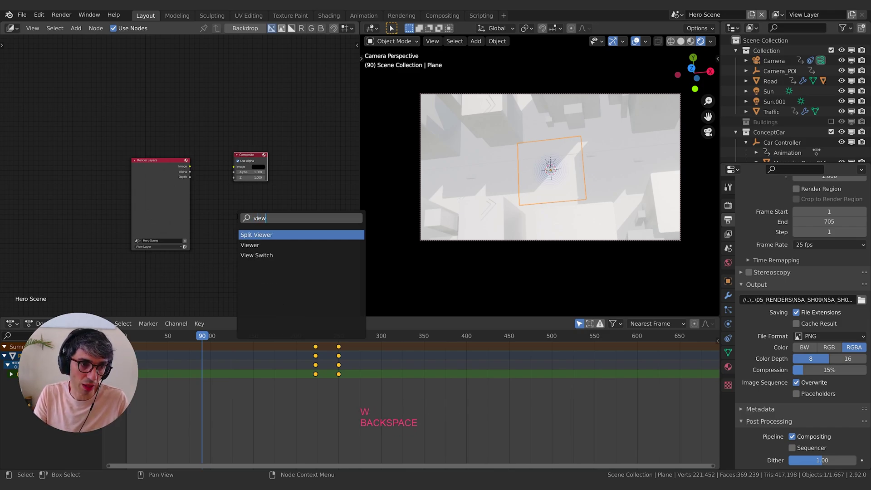
key("Down")
key("Return")
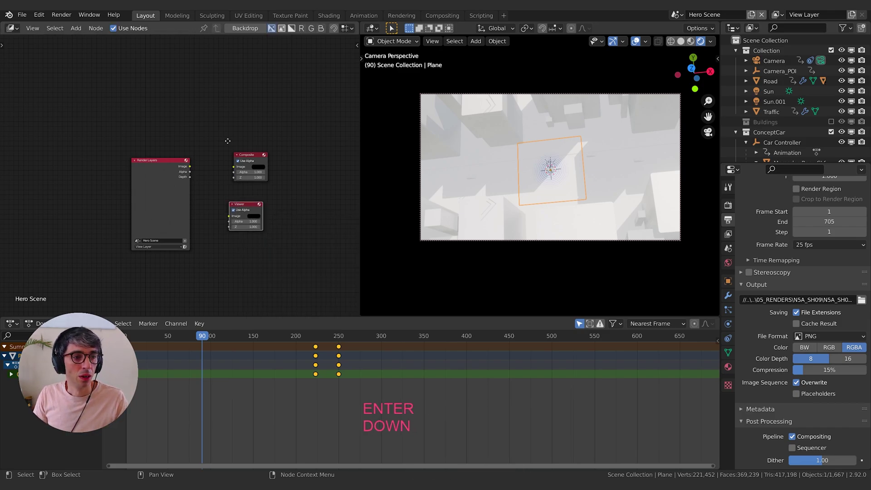
left_click(234, 206)
scroll(202, 203, "up", 2)
middle_click_drag(202, 204, 222, 217)
scroll(223, 217, "up", 1)
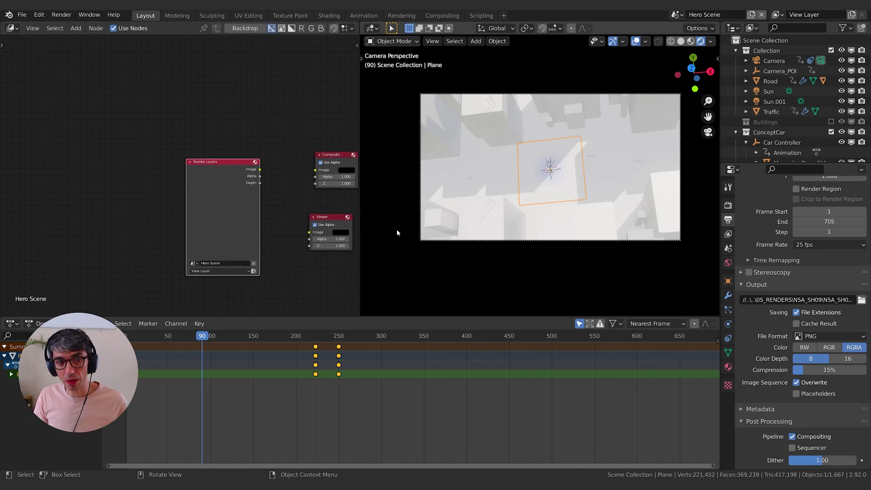
- Link the Render Layers Image output to the Viewer's Image input
middle_click_drag(312, 214, 241, 229)
left_click_drag(189, 184, 239, 250)
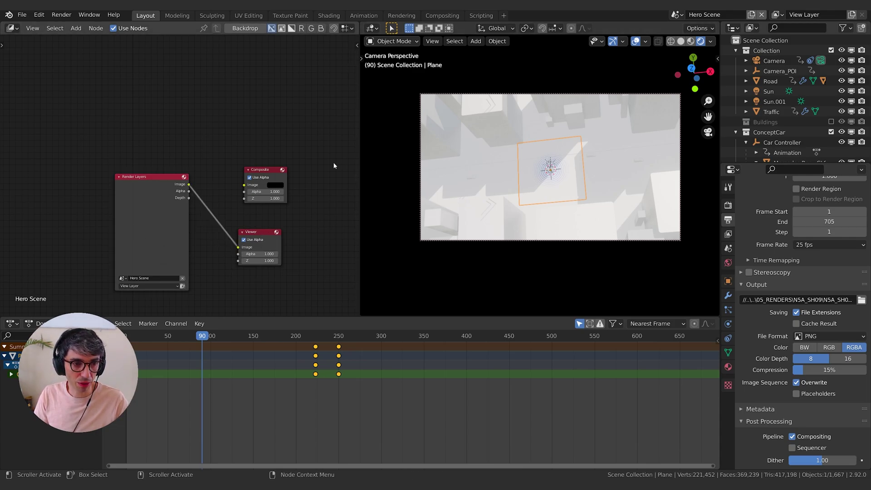
left_click(375, 29)
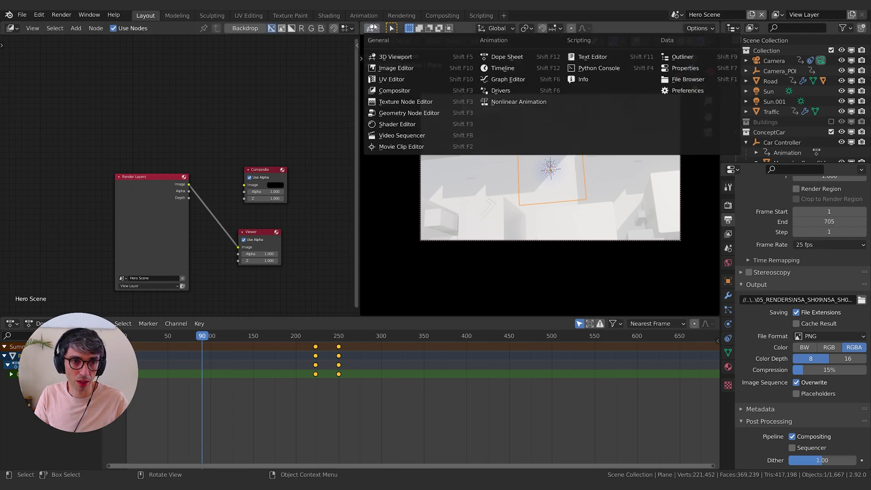
- Turn the 3D Viewport into an Image Editor showing the Viewer Node, then play the animation
left_click(407, 69)
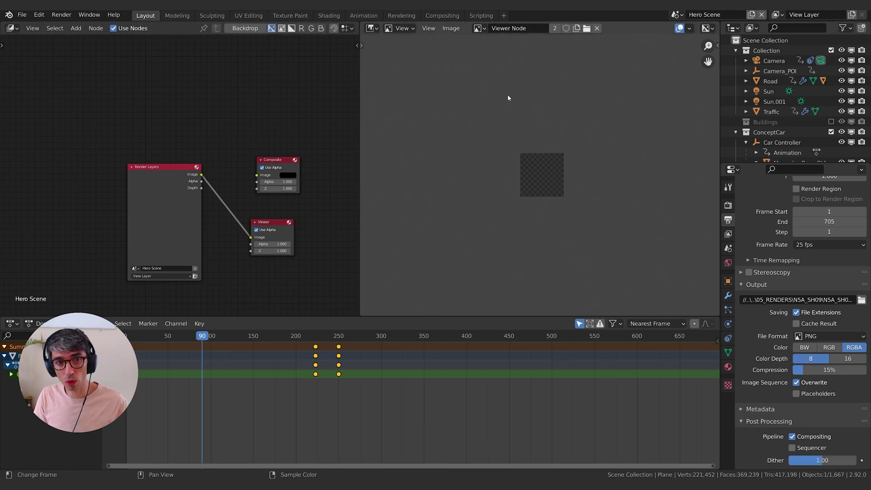
left_click(478, 28)
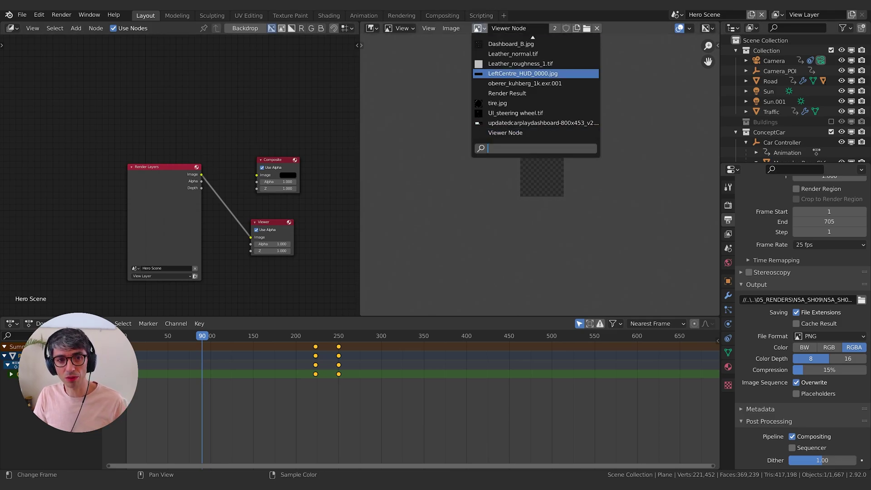
left_click(478, 28)
left_click(505, 132)
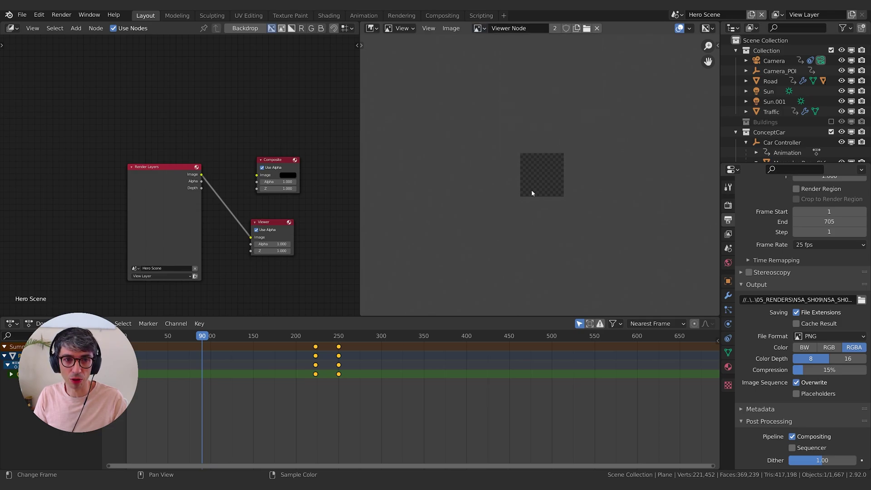
mouse_move(173, 223)
middle_mouse_down()
mouse_move(181, 222)
mouse_move(156, 220)
middle_mouse_up()
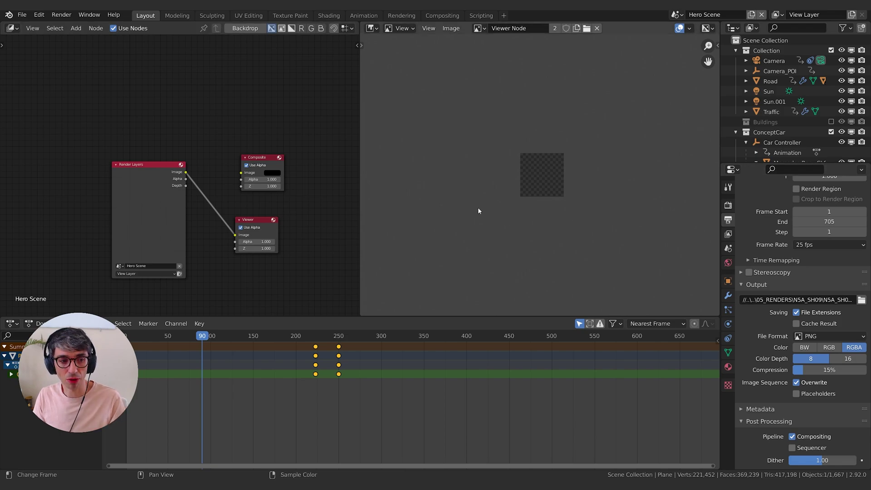
key("space")
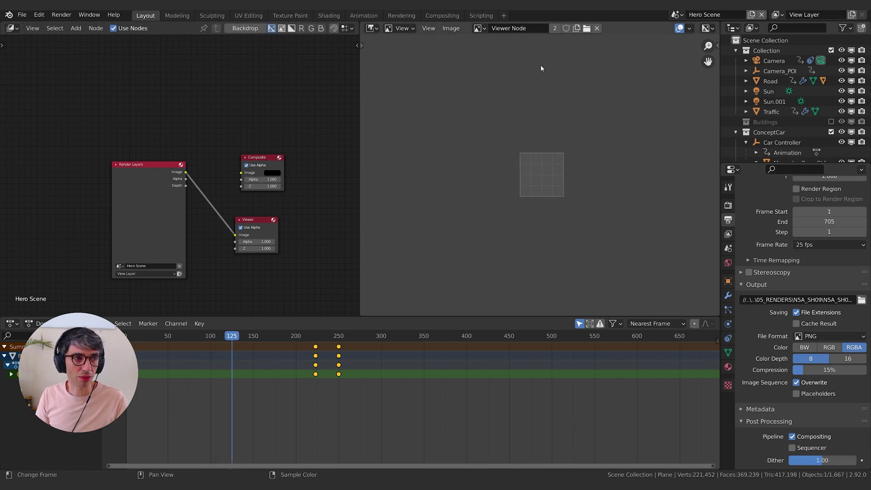
- Link the Render Layers Image to the Composite input and rearrange the Render Layers, Viewer and Composite nodes
left_click(61, 15)
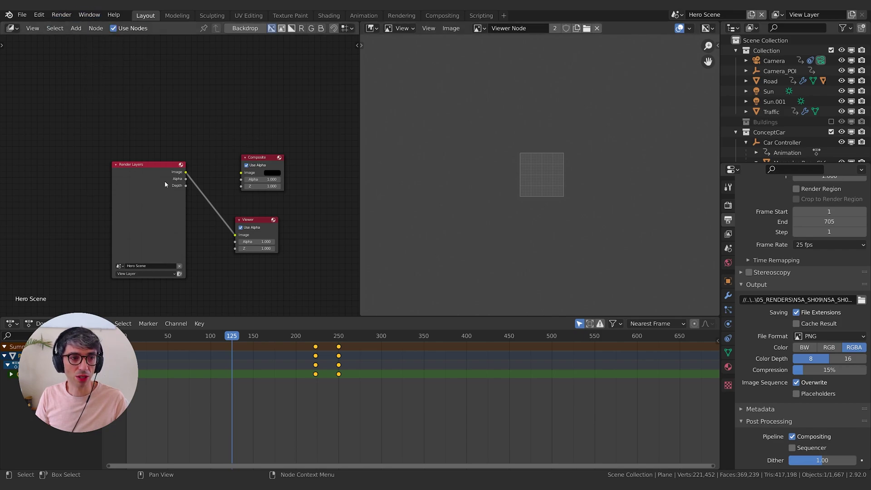
left_click(119, 211)
key("g")
left_click(278, 231)
left_click_drag(172, 181, 281, 143)
left_click(269, 165)
left_click_drag(268, 222, 333, 228)
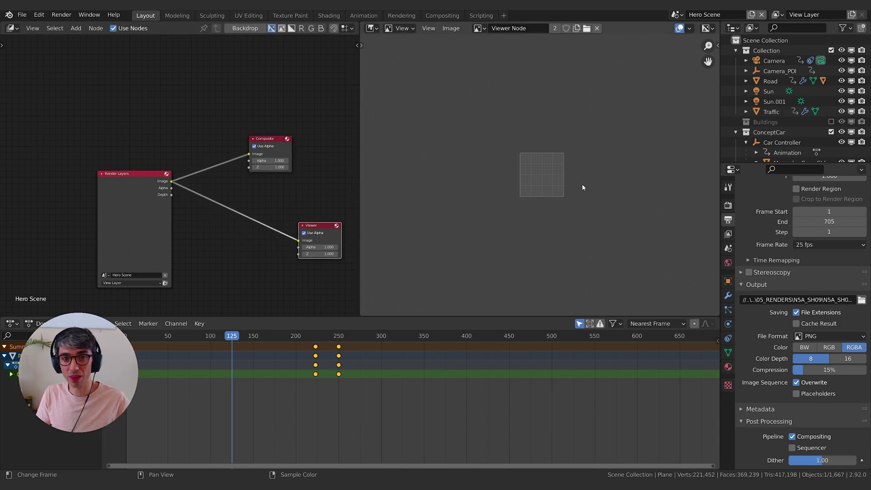
left_click(284, 146)
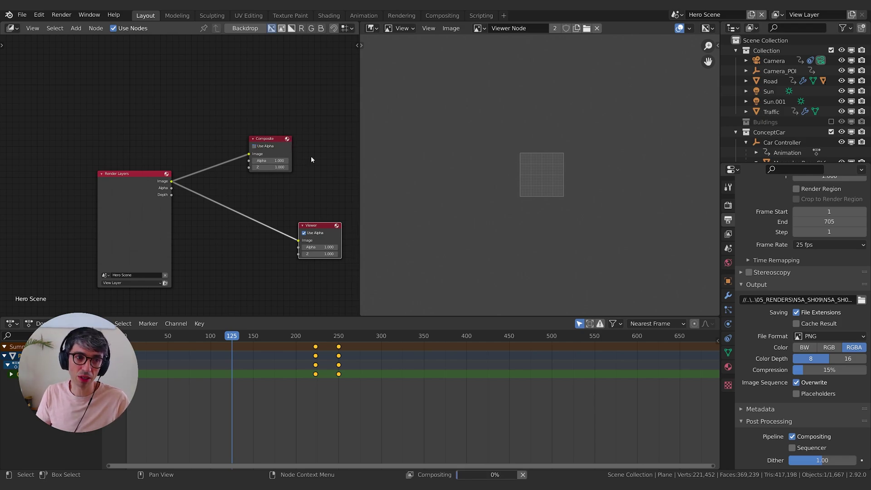
left_click_drag(290, 153, 303, 155)
- Add a Reroute on the Render Layers link and wire it to both Composite and Viewer
key("shift+a")
type("re")
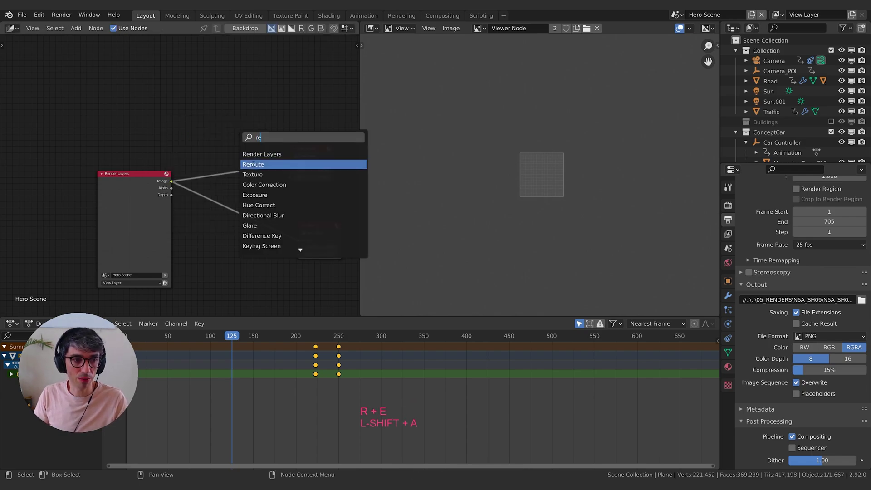
left_click(261, 164)
left_click(238, 164)
left_click_drag(240, 164, 297, 240)
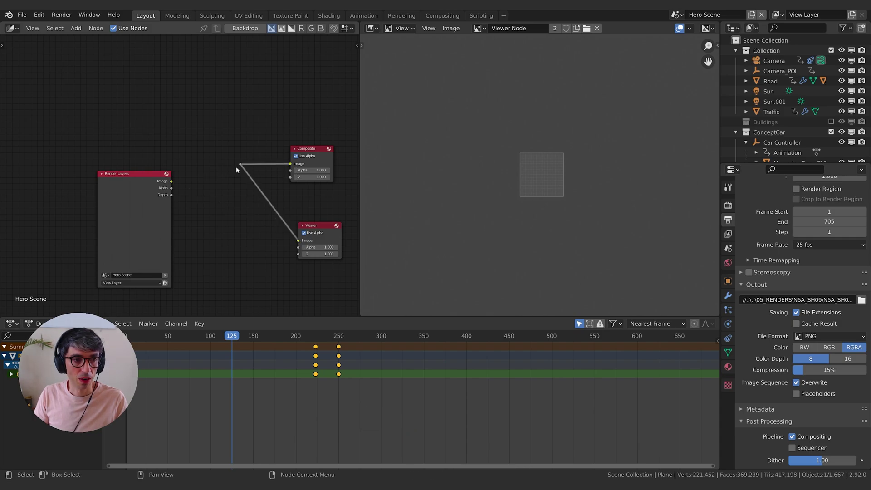
mouse_move(239, 164)
left_mouse_down()
mouse_move(254, 199)
mouse_move(242, 172)
left_mouse_up()
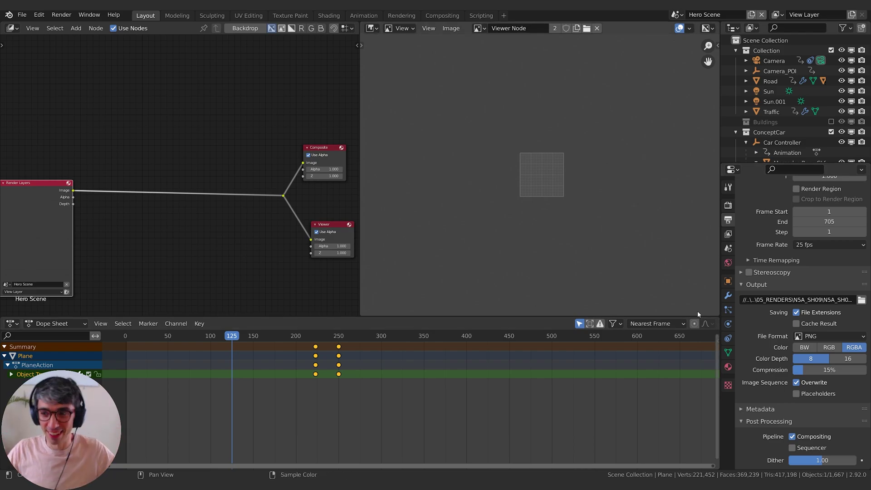
- Duplicate the Render Layers node below the original and set its scene to Text Supers
key("Home")
middle_click_drag(188, 185, 214, 192)
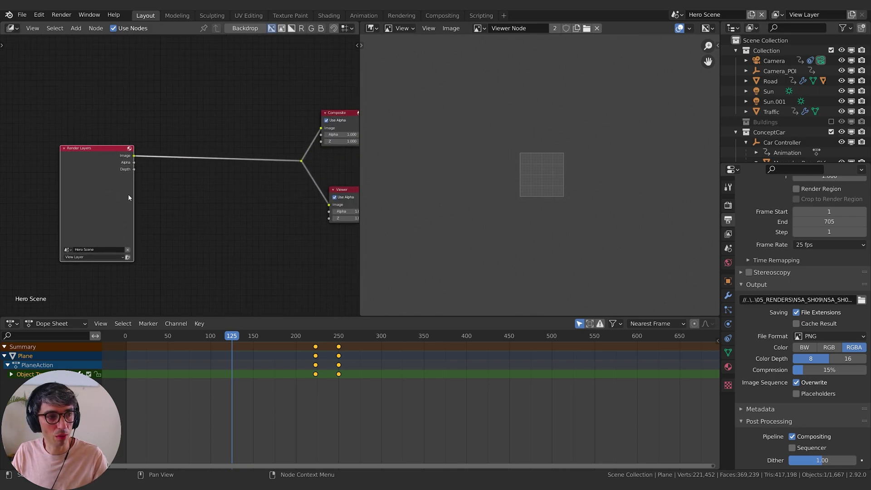
key("shift+d")
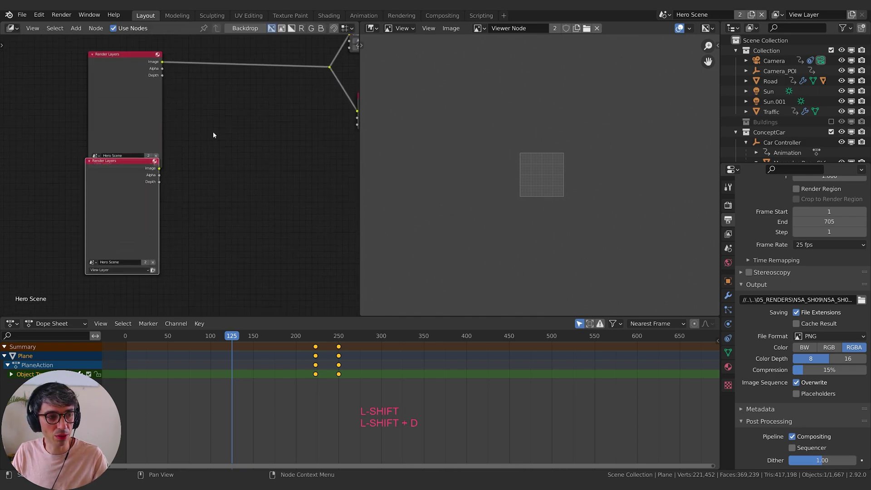
left_click(174, 126)
left_click(93, 263)
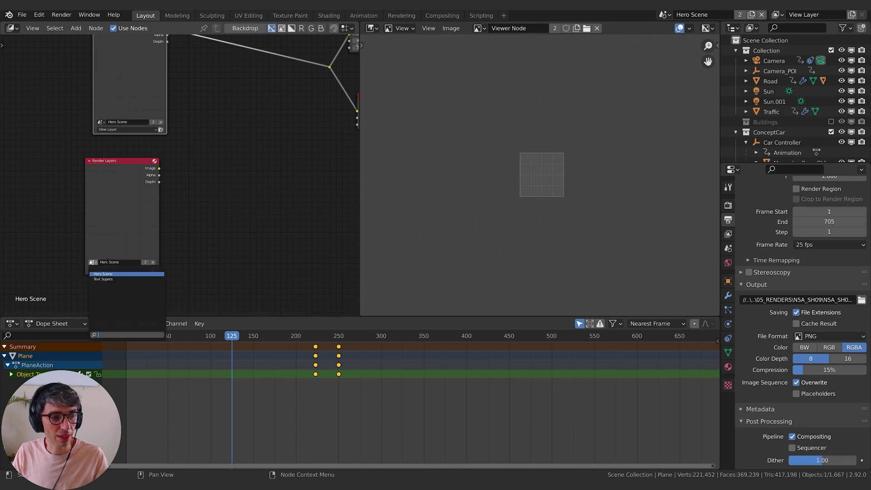
left_click(116, 279)
middle_click_drag(195, 228, 191, 238)
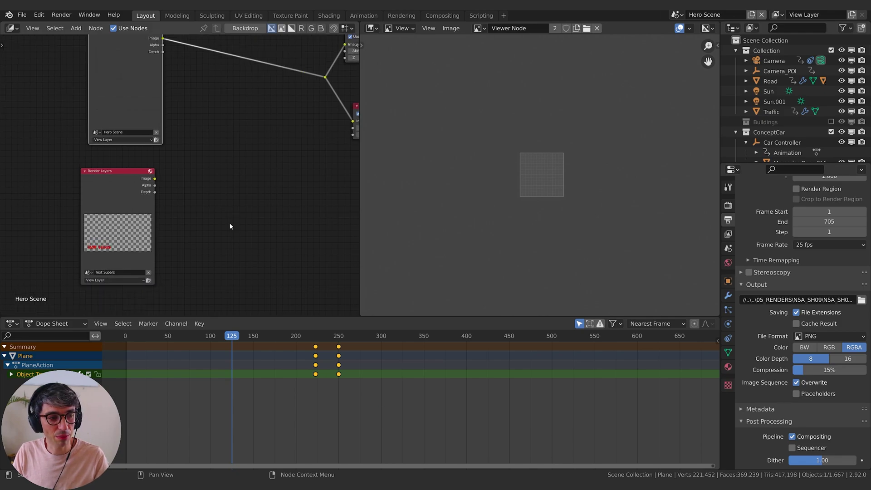
left_click_drag(93, 252, 101, 241)
- Add a Mix node to the compositor via the 'mix' search
key("Home")
key("shift+a")
left_click(219, 200)
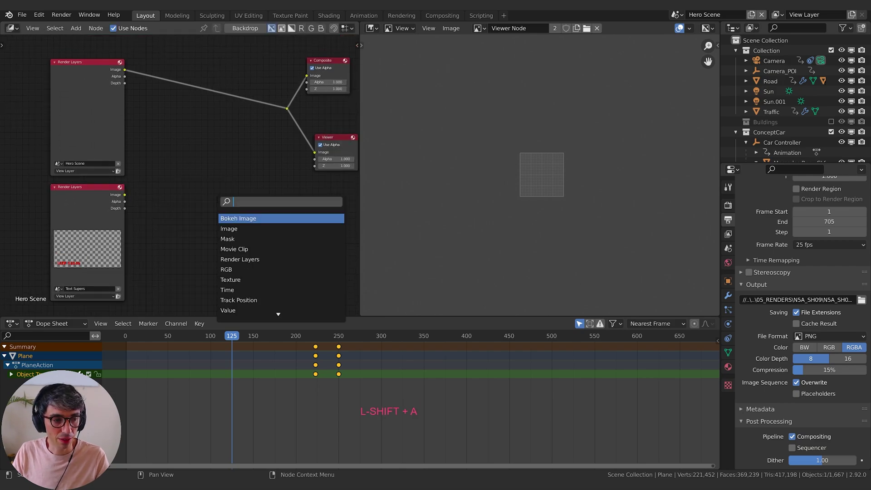
type("mix")
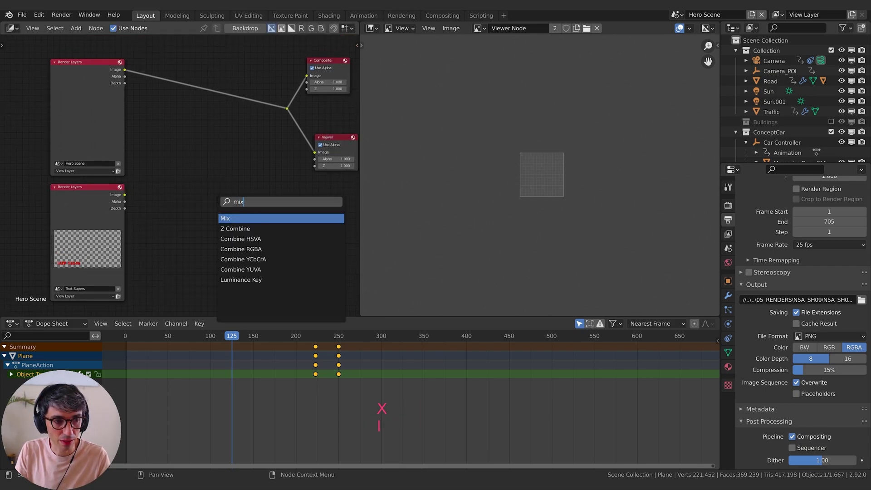
key("Return")
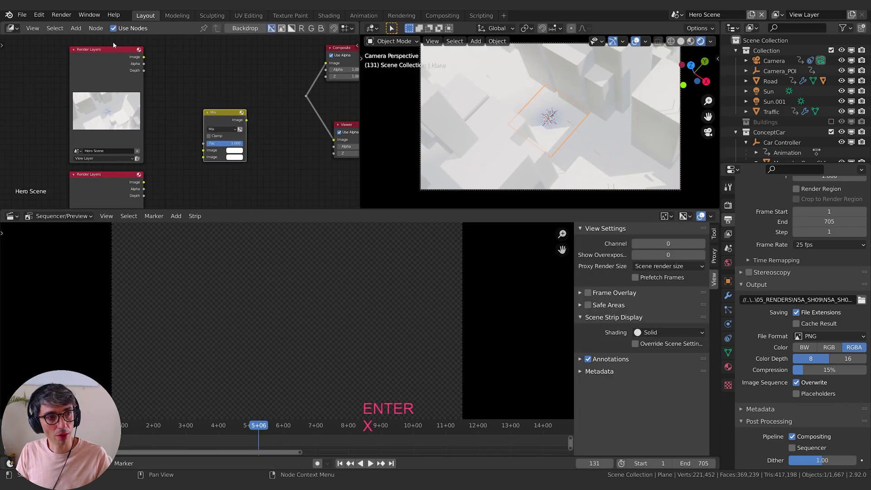
left_click(224, 132)
- Link the Hero Scene and Text Supers images into the Mix, and its output into the reroute
left_click_drag(143, 58, 203, 150)
middle_click_drag(172, 179, 165, 162)
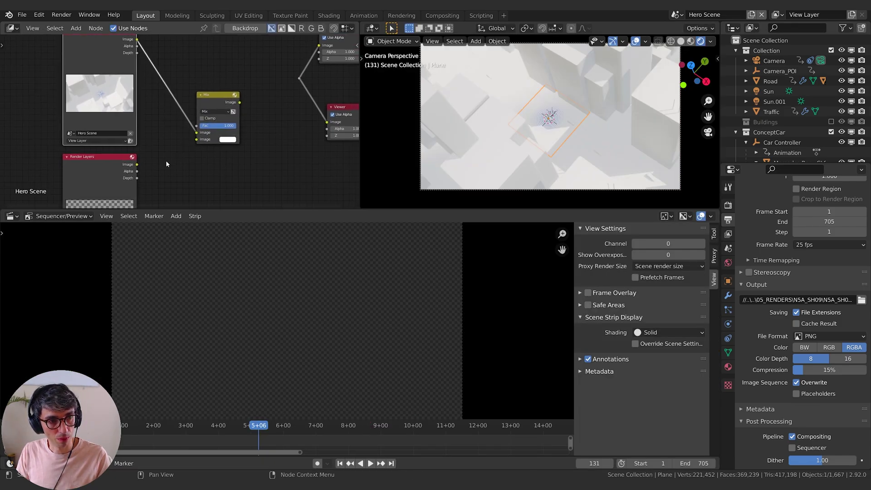
left_click_drag(136, 165, 199, 142)
middle_click_drag(239, 119, 233, 147)
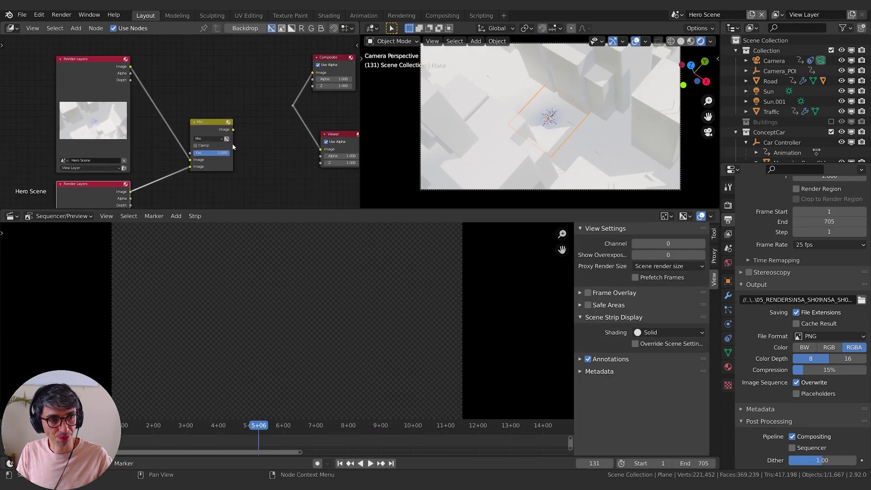
left_click_drag(232, 129, 292, 105)
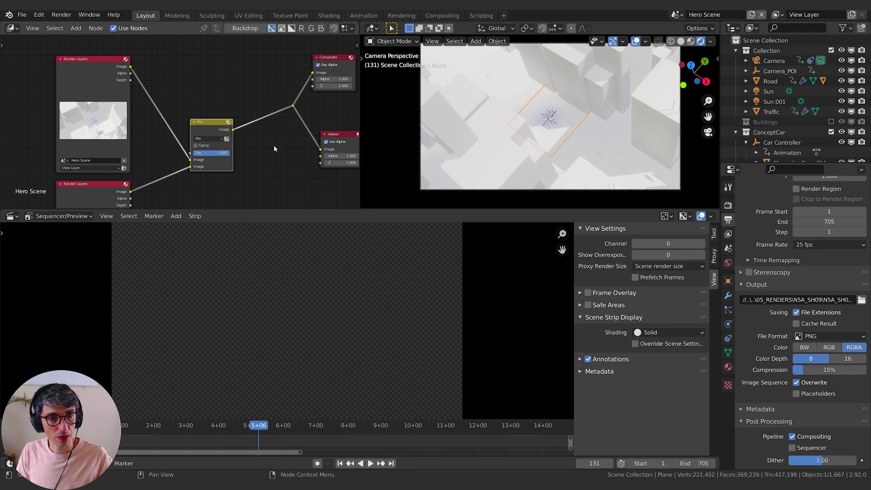
middle_click_drag(274, 146, 300, 142)
- Turn the top-right editor into an Image Editor showing the Viewer Node
left_click(372, 28)
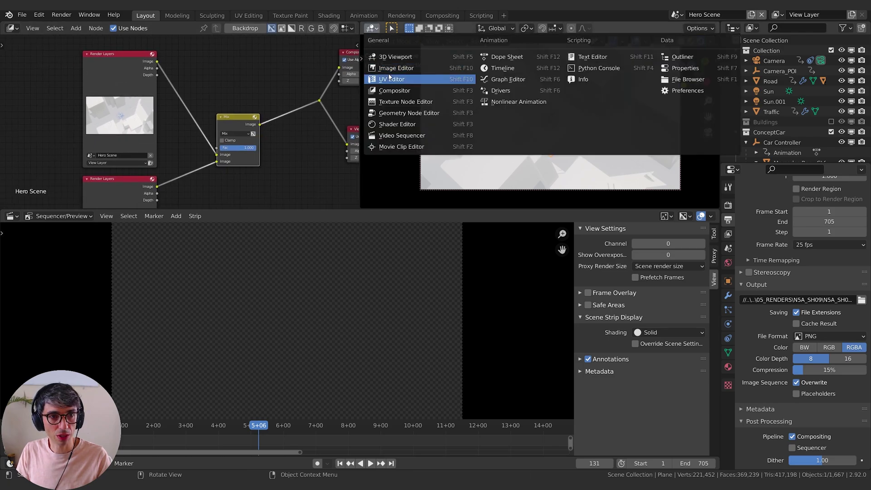
left_click(456, 71)
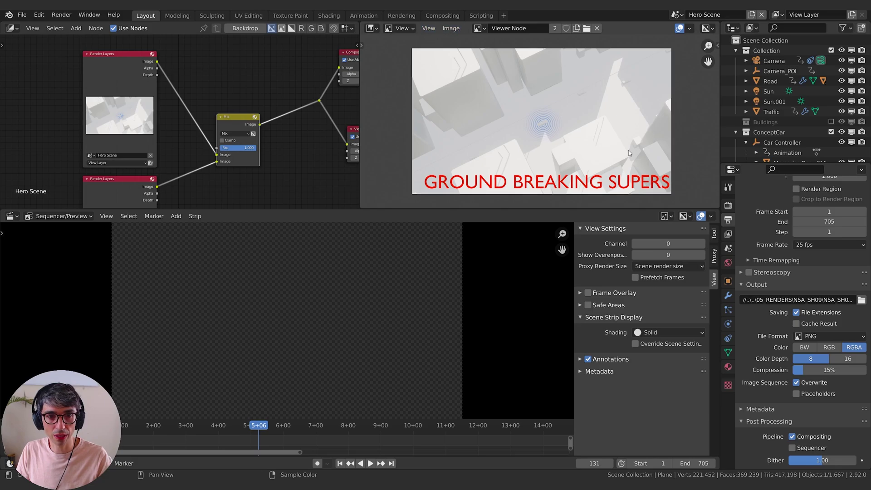
middle_click_drag(276, 139, 236, 127)
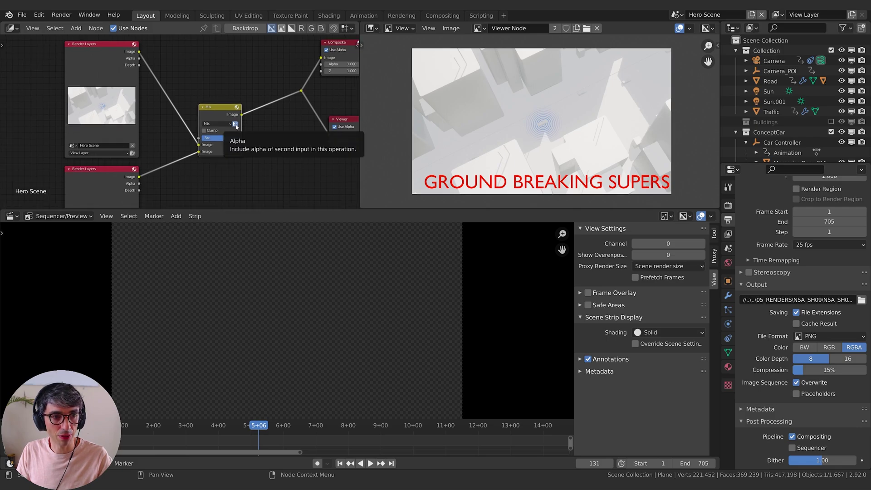
middle_click_drag(236, 126, 268, 39)
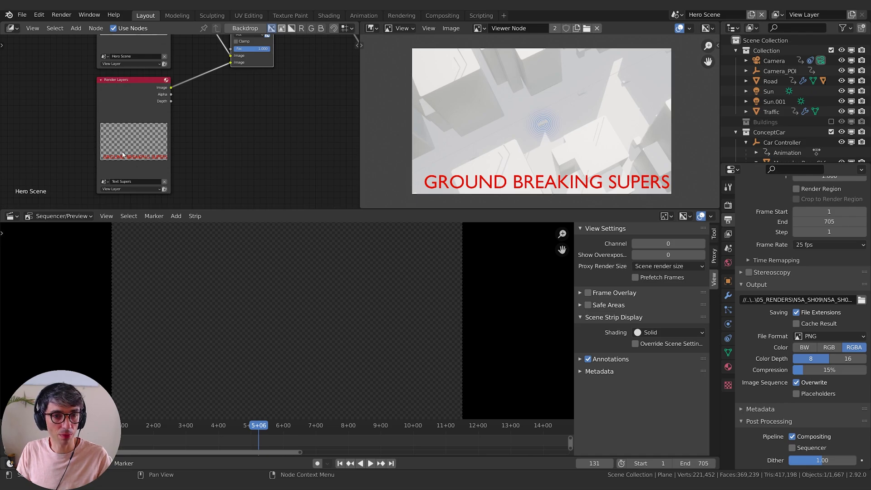
- At frame 121, enable Alpha on the Mix node so the red title overlays the city
middle_click_drag(138, 139, 110, 195)
middle_click_drag(254, 118, 229, 154)
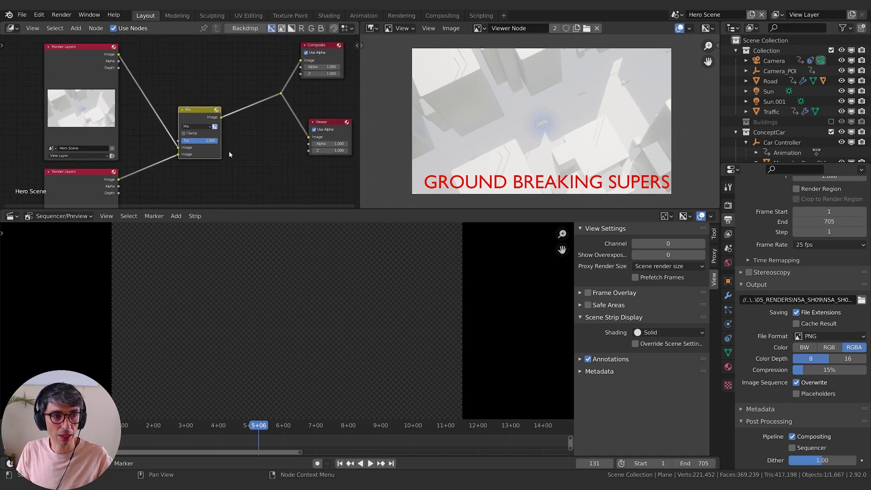
middle_click_drag(195, 127, 205, 132)
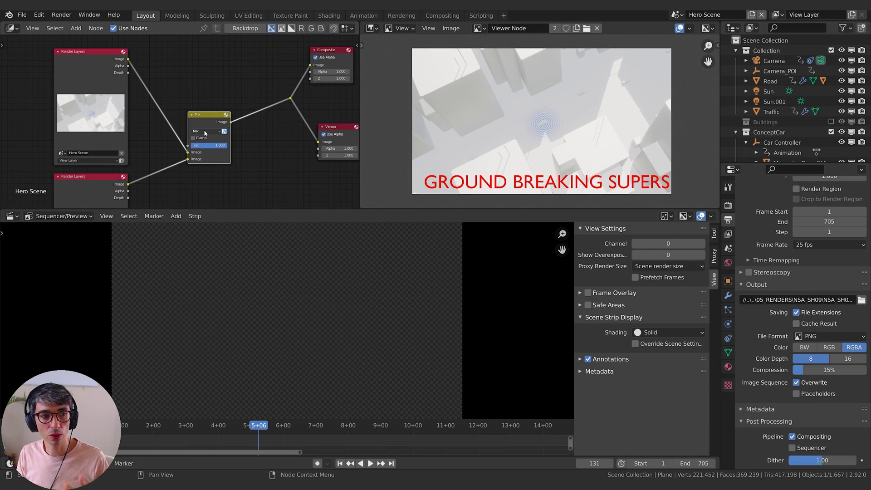
left_click(245, 426)
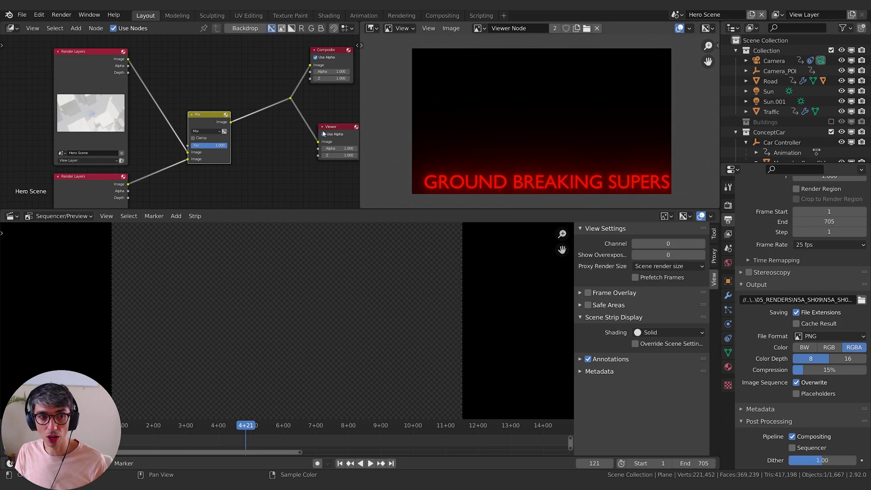
left_click(224, 131)
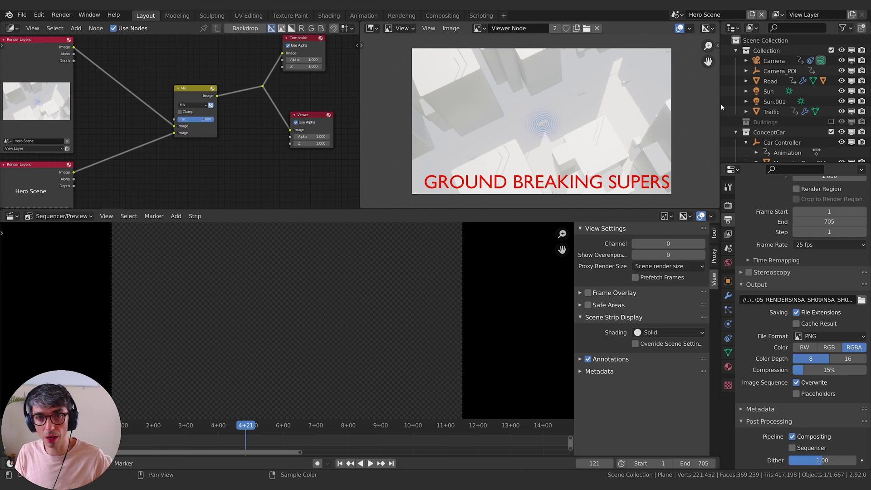
- Switch to the Text Supers scene and set the bottom editor to Sequencer/Preview
left_click(676, 15)
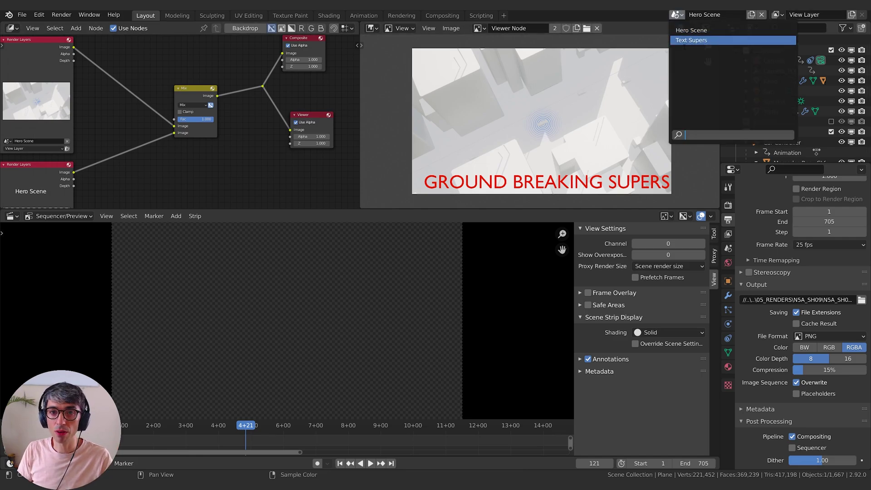
left_click(694, 36)
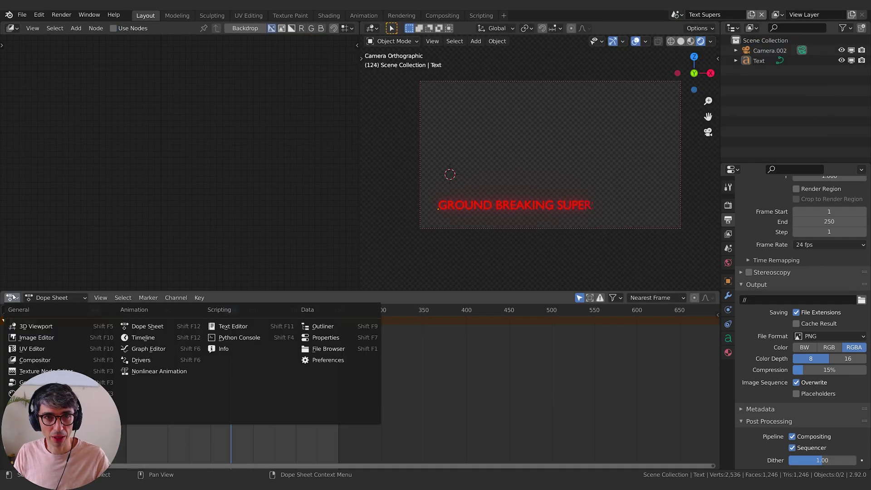
left_click(111, 392)
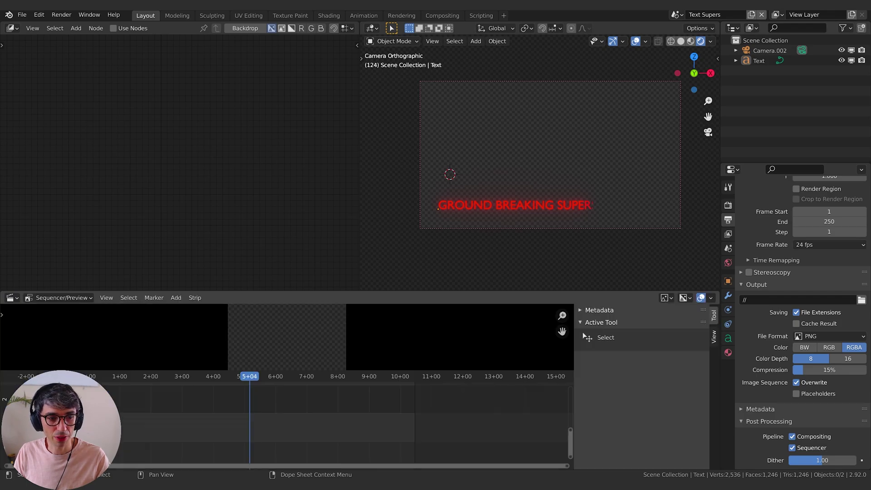
left_click(61, 298)
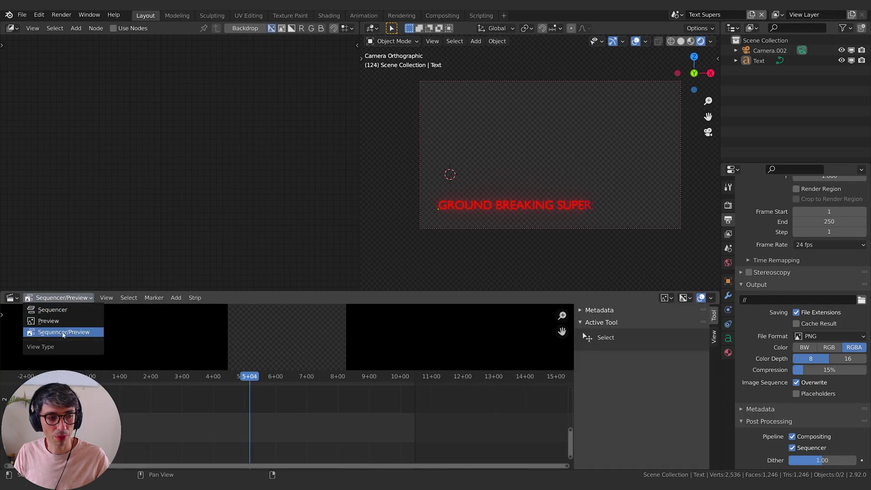
left_click(70, 333)
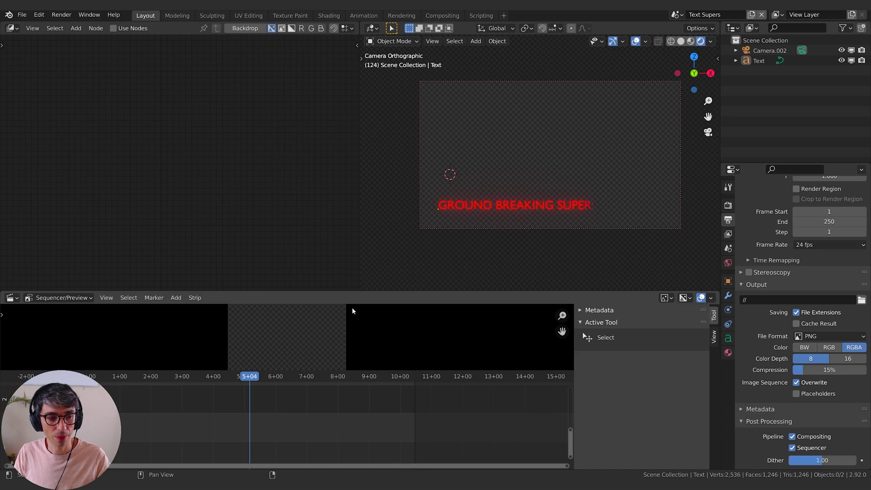
- Enlarge the sequencer area and give its preview more room
left_click_drag(359, 290, 359, 191)
left_click(311, 277)
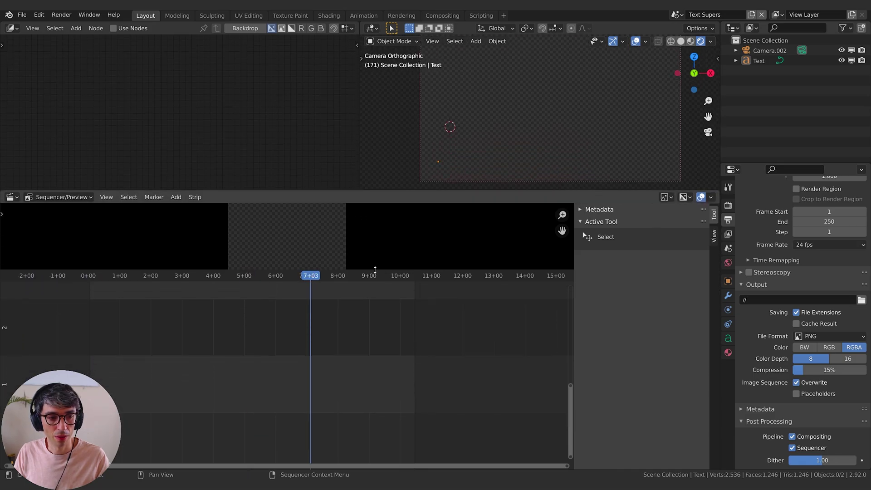
left_click_drag(374, 270, 392, 400)
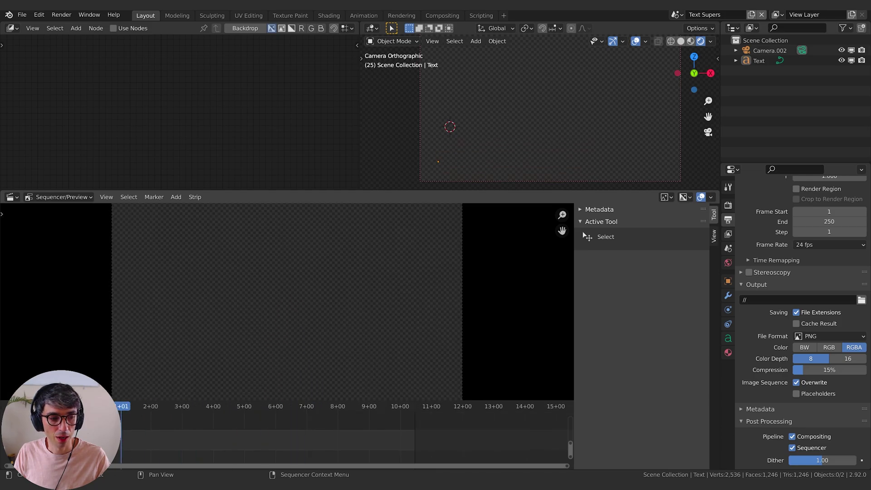
left_click_drag(307, 407, 94, 407)
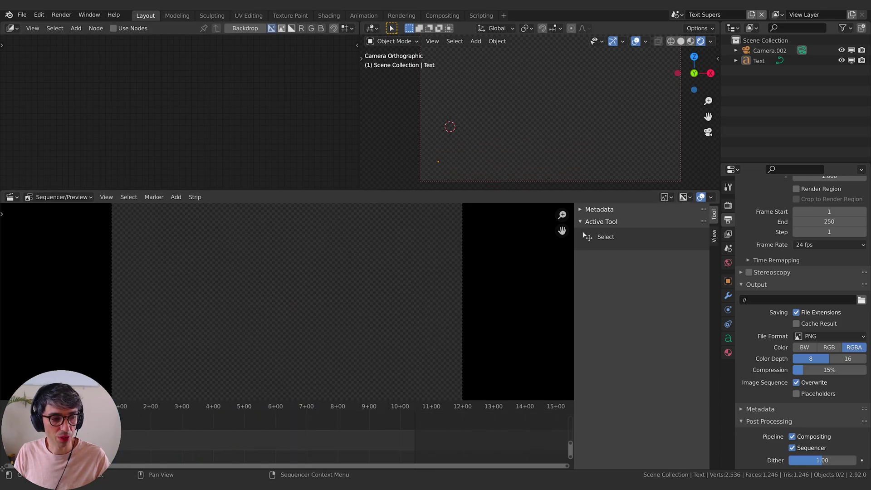
- Split off a slim Timeline area below the sequencer, set to frame 1
left_click_drag(3, 466, 4, 445)
left_click(10, 450)
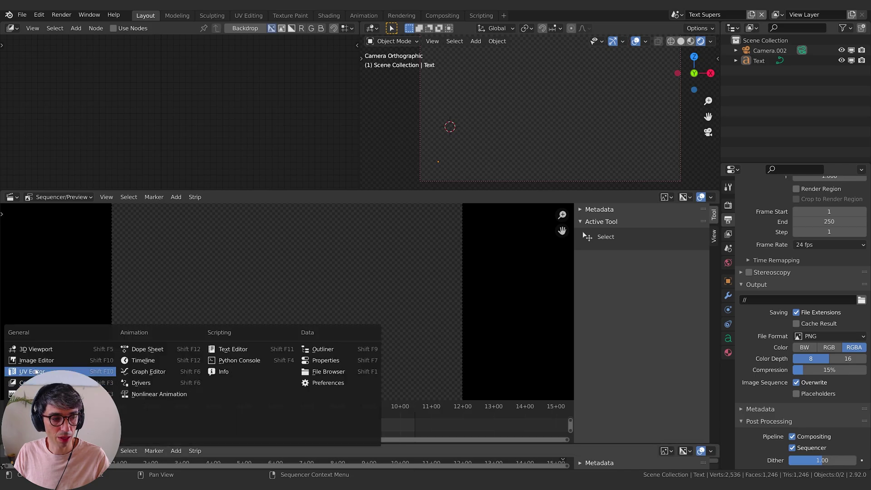
left_click(136, 362)
left_click_drag(251, 444, 253, 456)
left_click(340, 466)
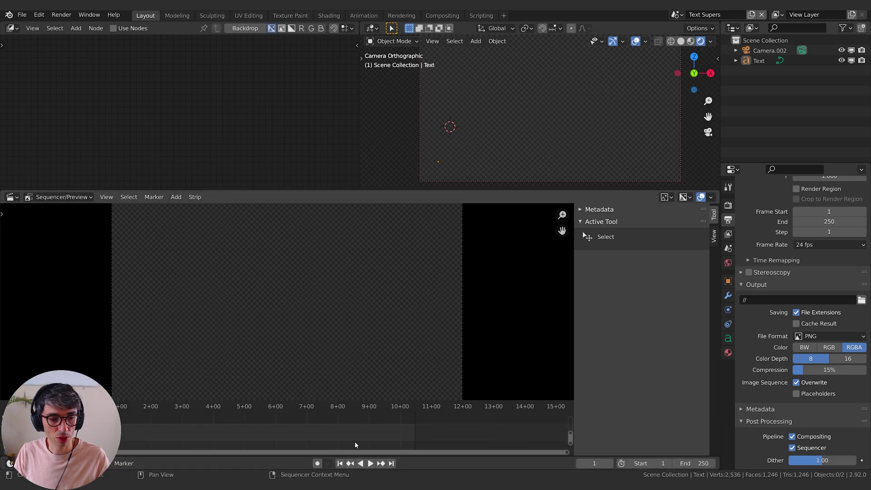
- Add the Hero Scene as a scene strip in the sequencer
key("shift+a")
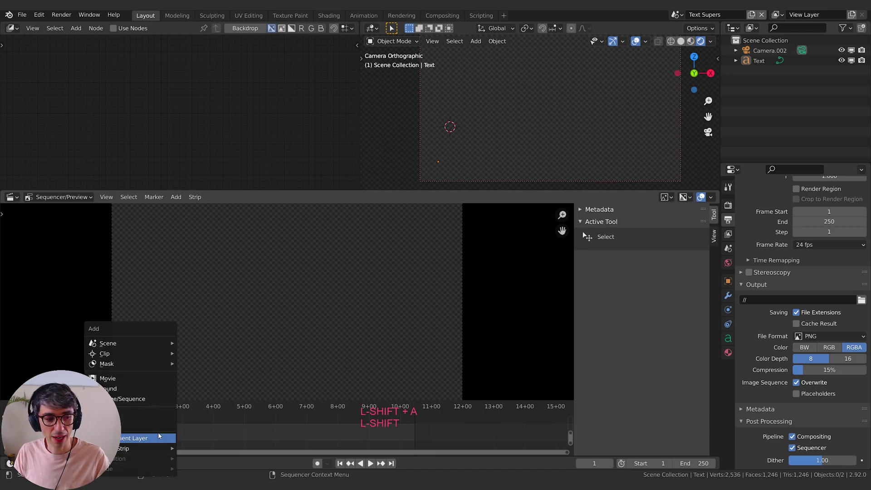
mouse_move(181, 345)
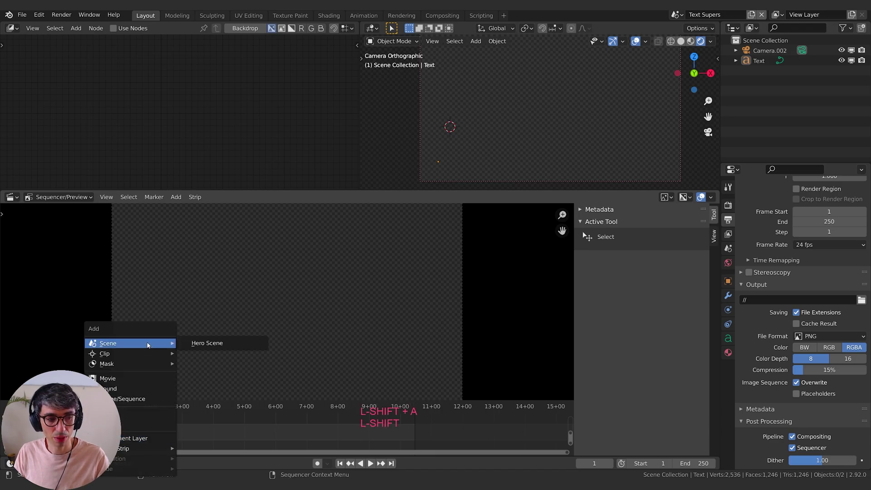
left_click(211, 344)
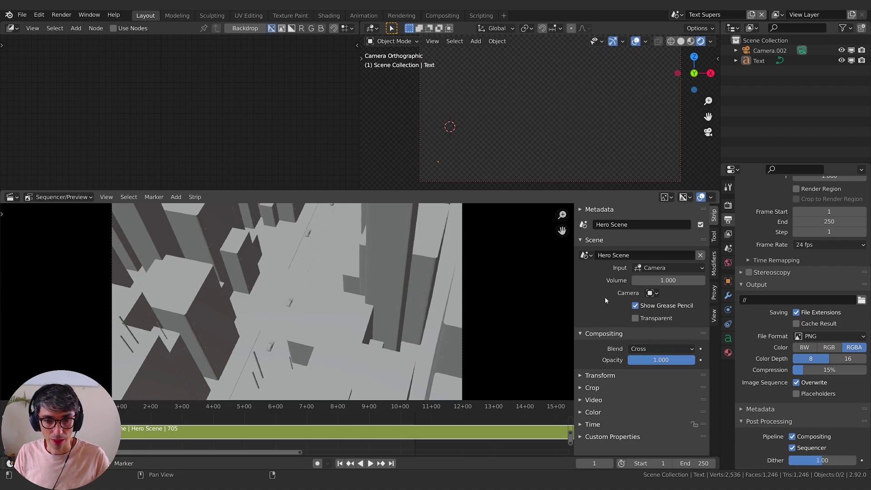
- Set the sidebar's Scene Strip Display Shading to Rendered for the preview
left_click(713, 316)
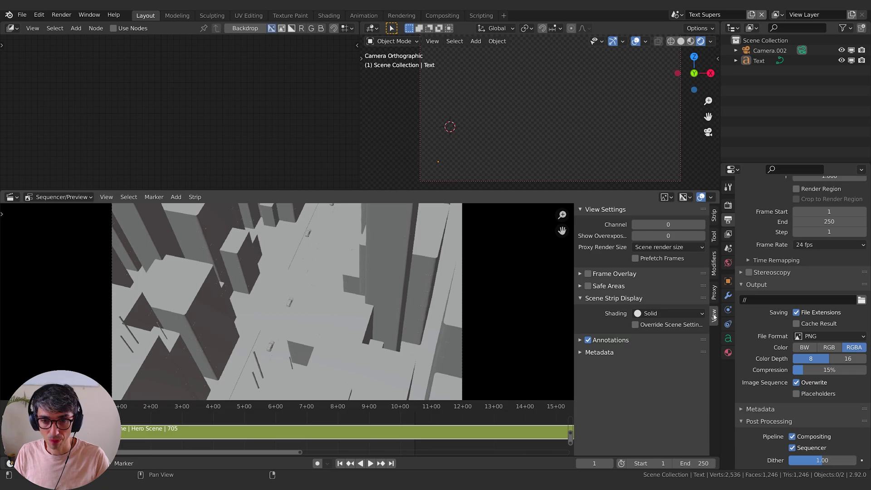
left_click(607, 298)
left_click(607, 298)
left_click(668, 314)
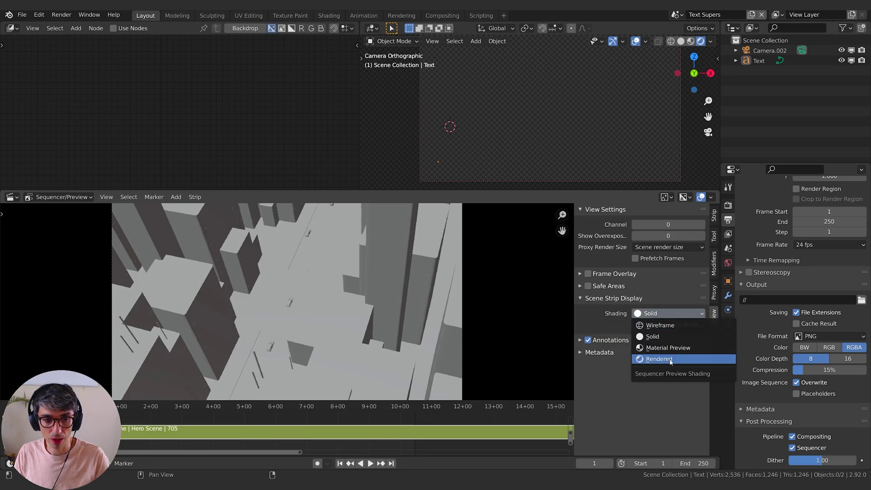
left_click(658, 359)
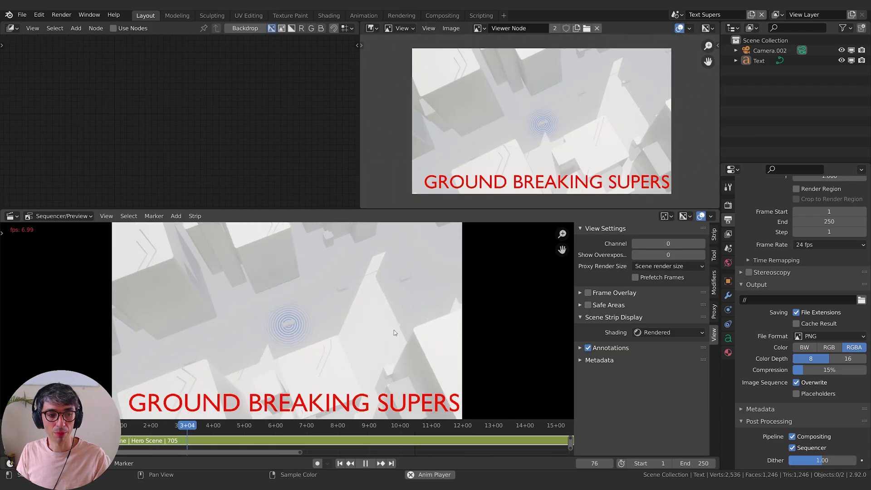
- Play the title animation, restart from frame 1, and stop at frame 102
key("space")
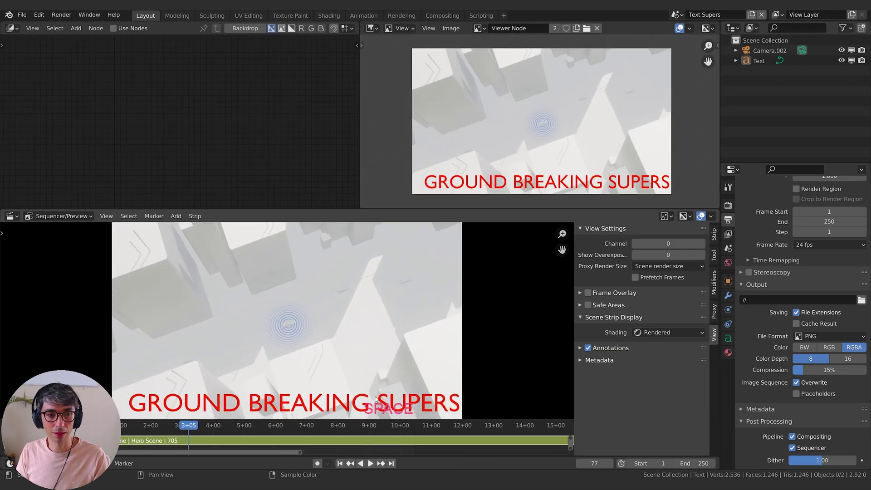
key("space")
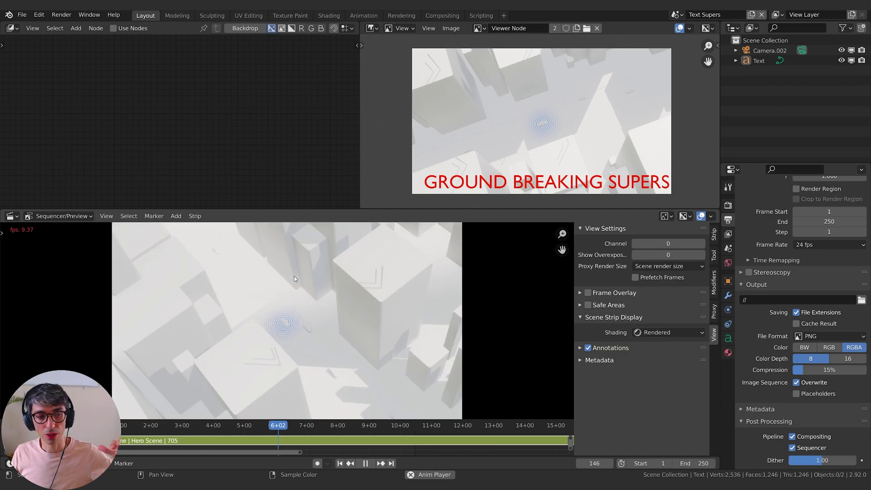
key("shift+Left")
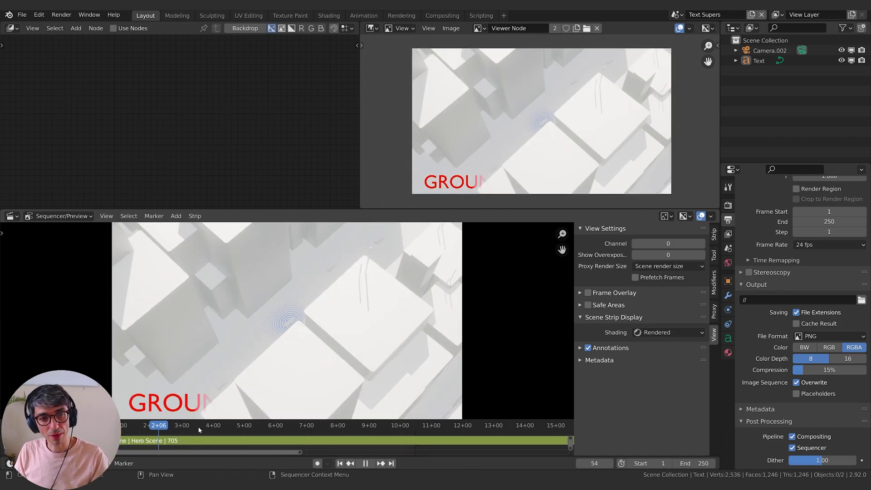
key("space")
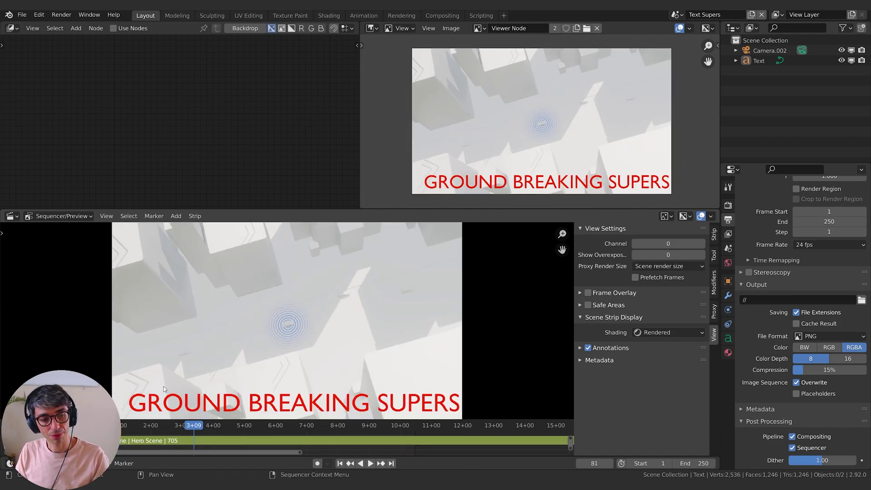
key("Up")
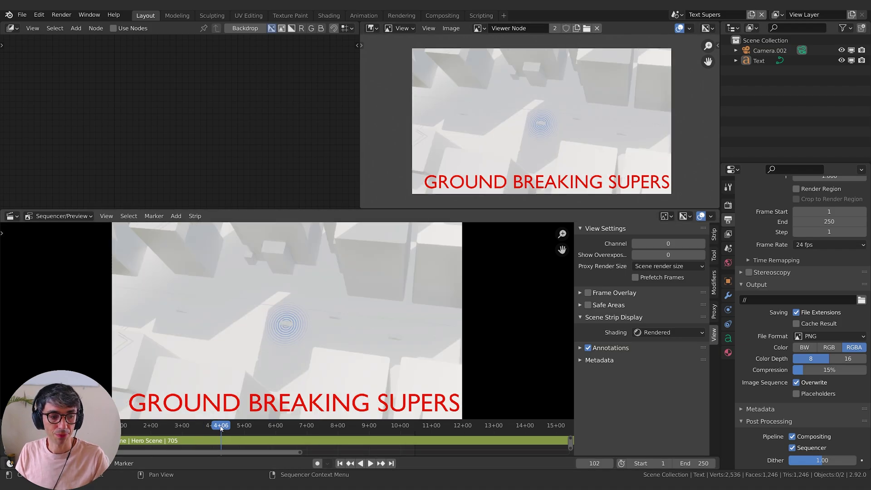
- Switch the top-right editor back to a 3D Viewport and scale the Text object down slightly
left_click(372, 28)
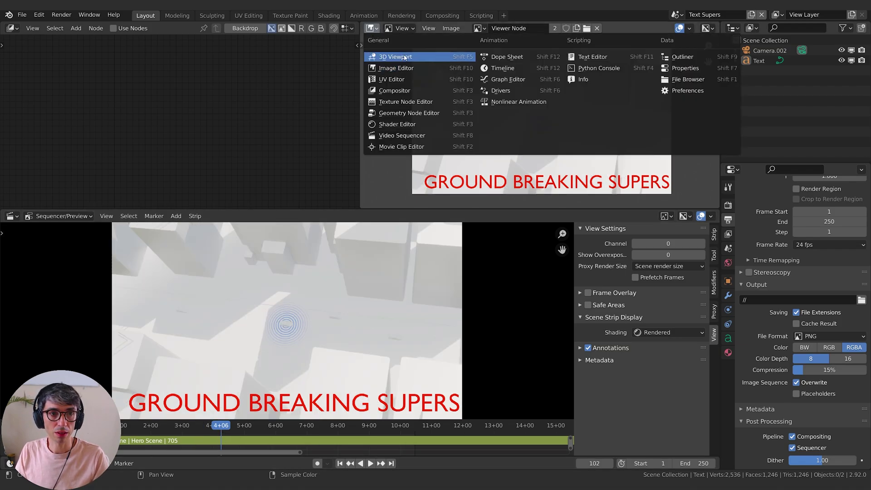
left_click(390, 56)
left_click(551, 170)
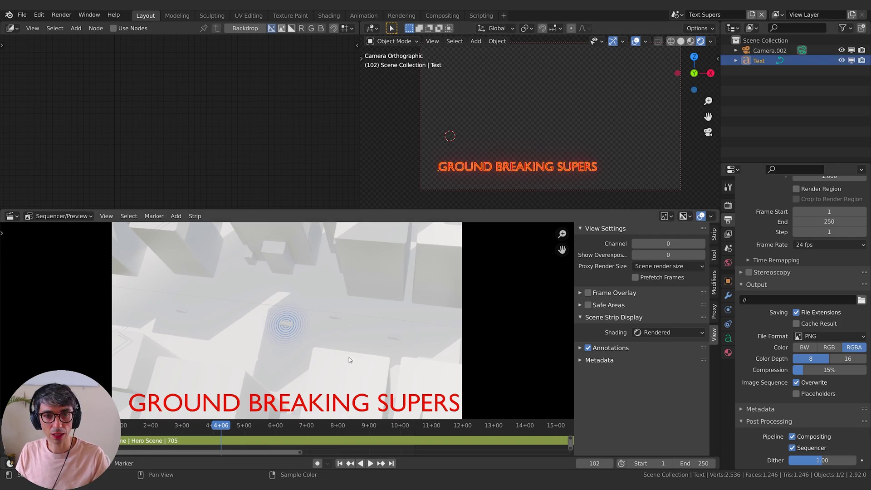
key("s")
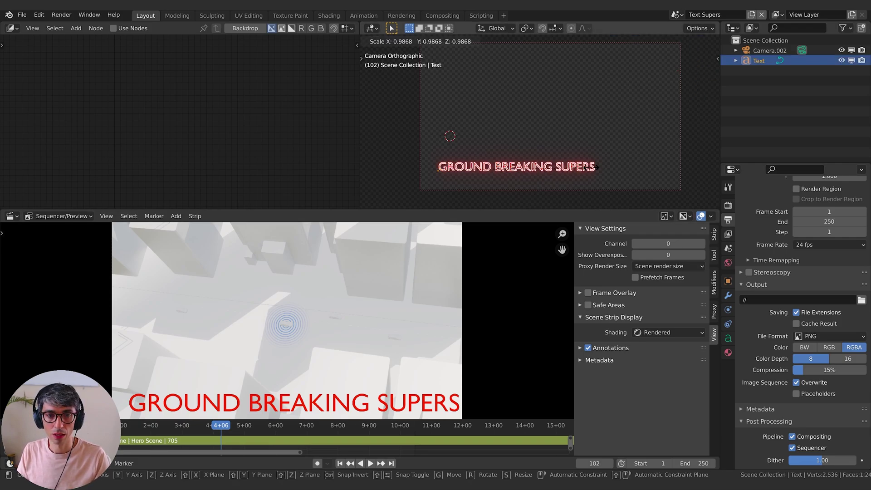
left_click(531, 180)
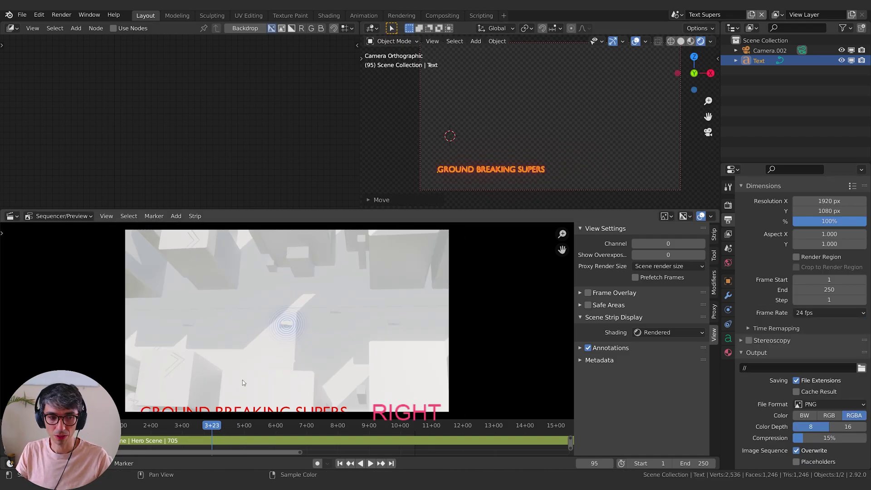
key("Right")
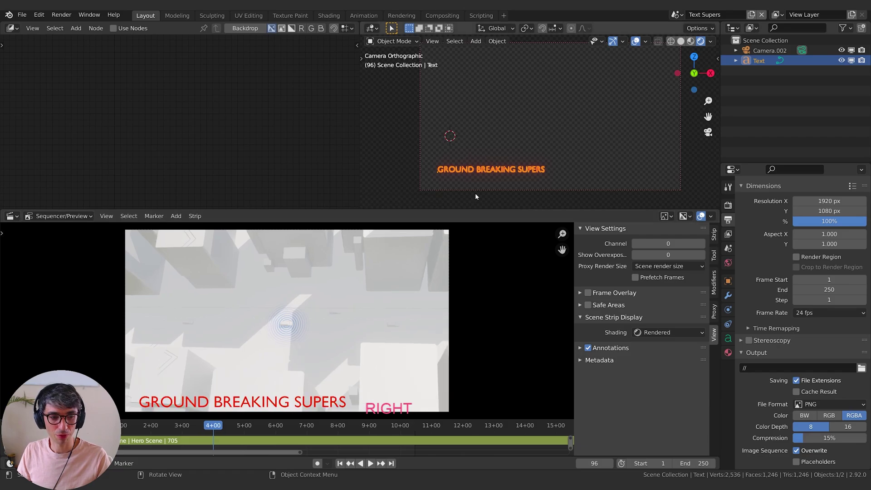
- Reposition and slightly shrink the title again, then deselect it and use Solid shading
key("g")
left_click(540, 168)
key("s")
left_click(527, 172)
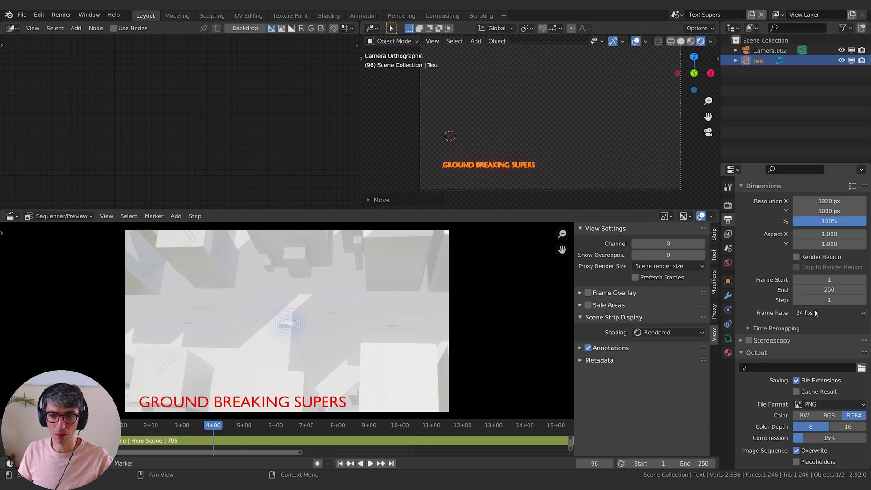
key("Right")
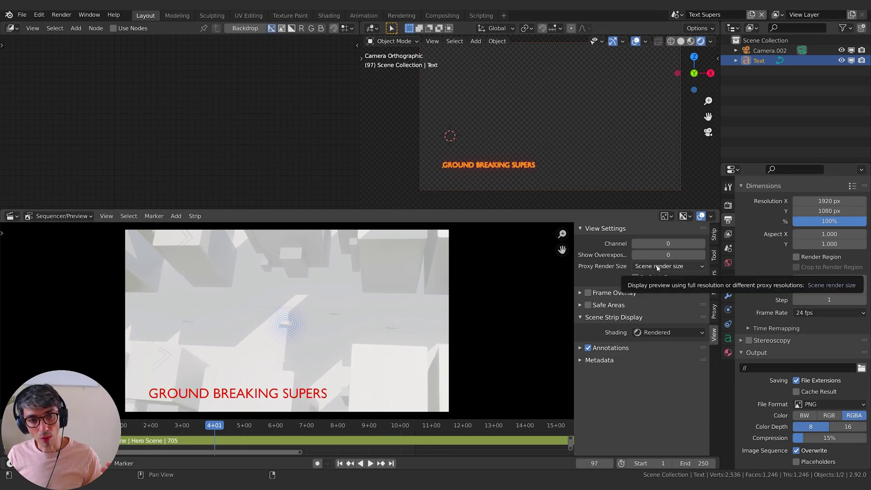
left_click(589, 123)
left_click(680, 41)
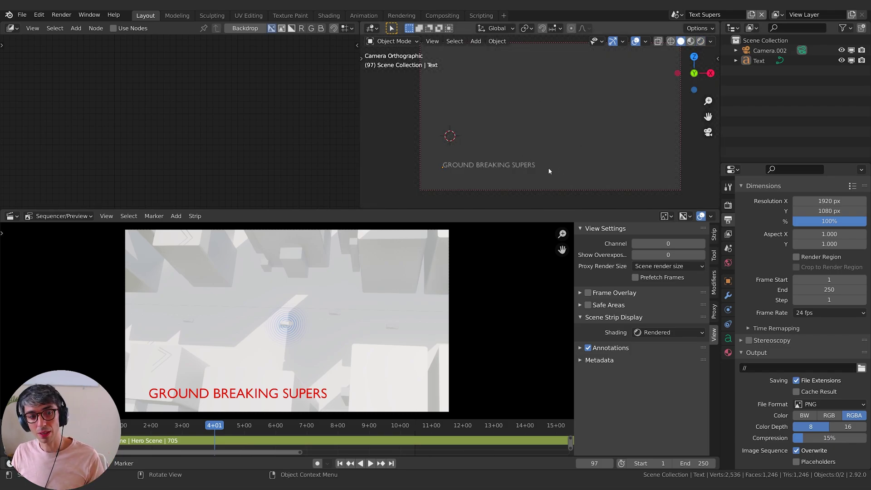